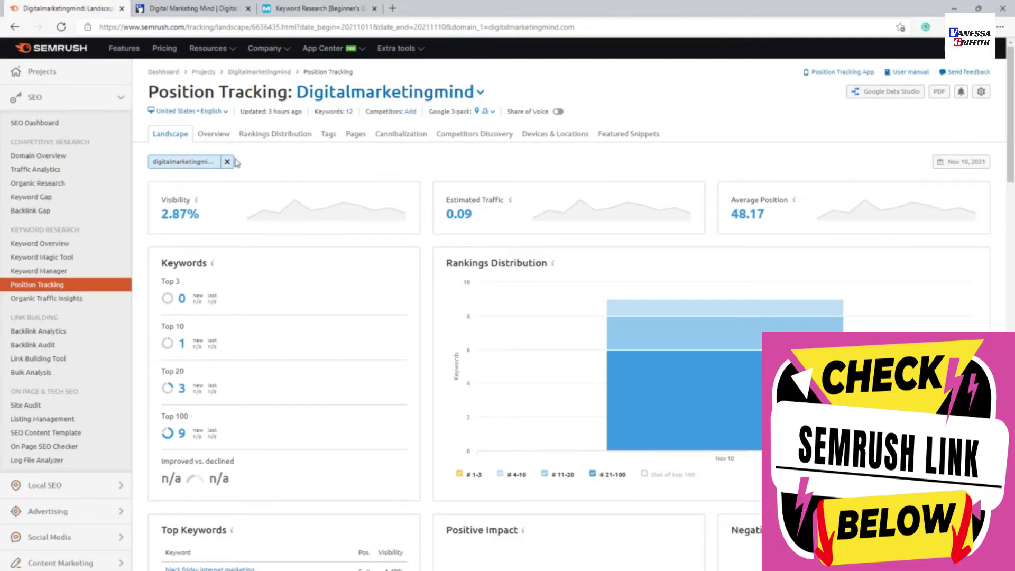
- Open the Position Tracking Overview report and dismiss the Intent breakdown tip
{"action": "mouse_move", "coordinate": [269, 210]}
{"action": "scroll", "coordinate": [585, 366], "scroll_direction": "down", "scroll_amount": 2}
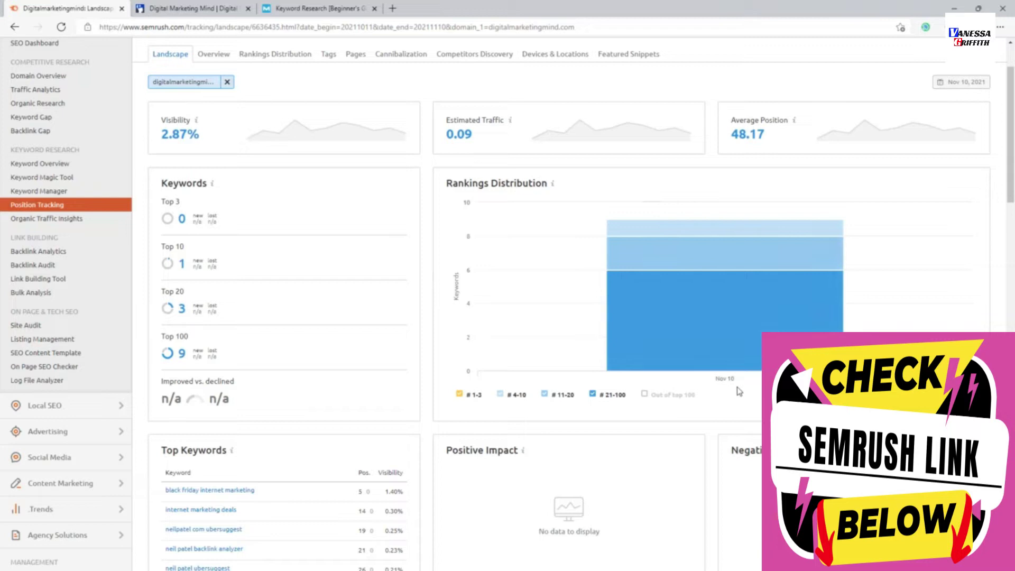
{"action": "mouse_move", "coordinate": [721, 255]}
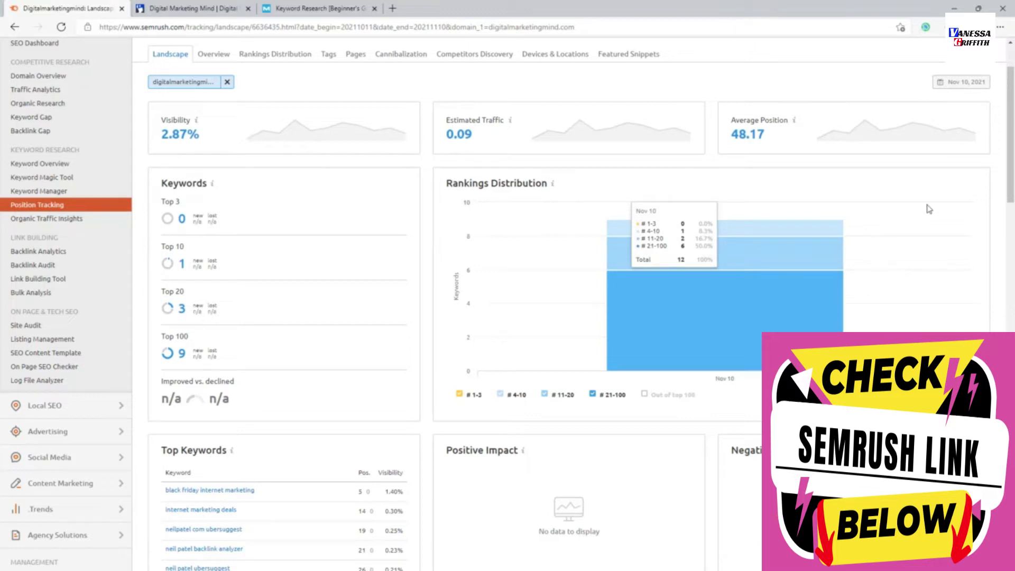
{"action": "scroll", "coordinate": [588, 315], "scroll_direction": "down", "scroll_amount": 3}
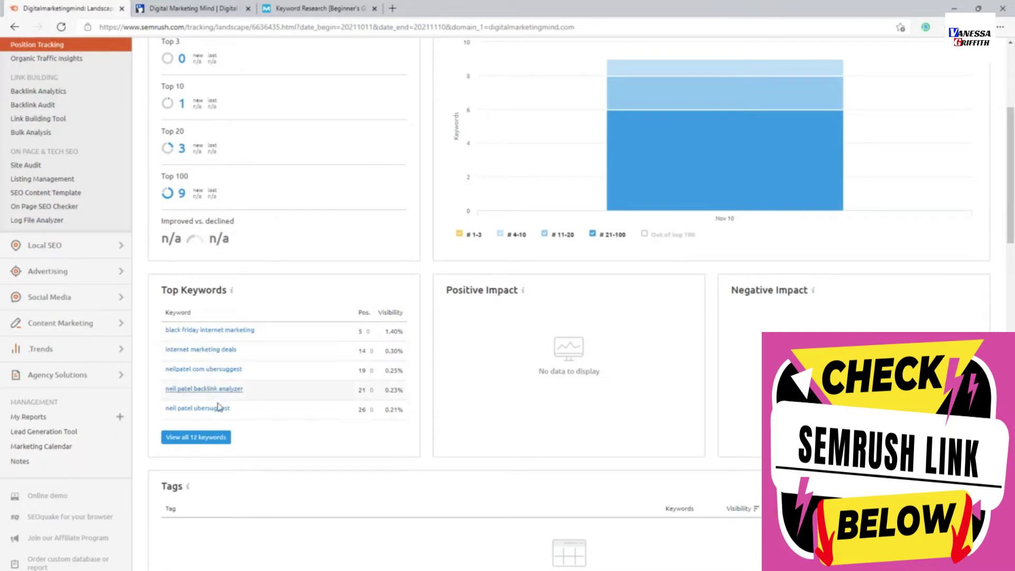
{"action": "scroll", "coordinate": [218, 414], "scroll_direction": "down", "scroll_amount": 5}
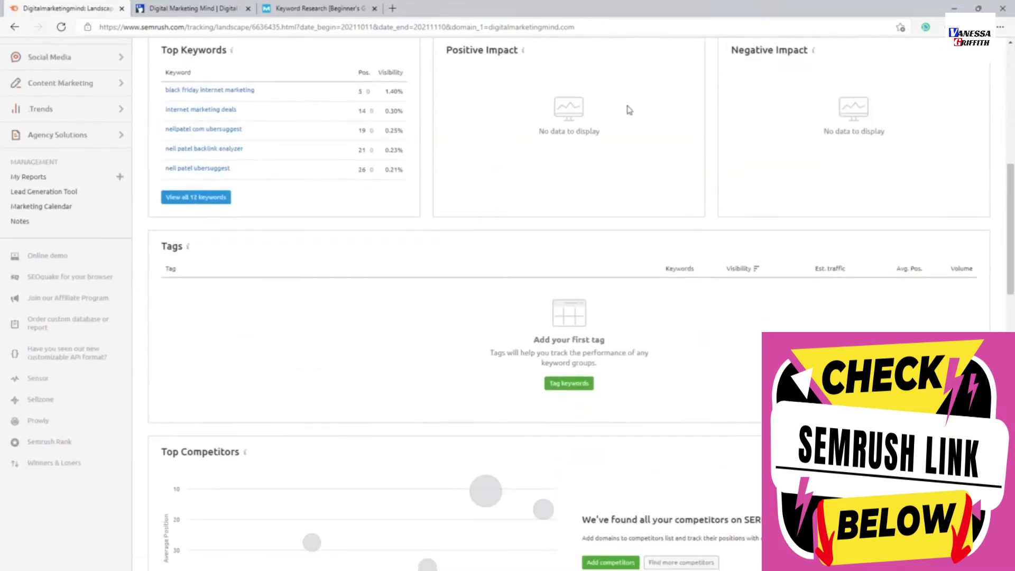
{"action": "scroll", "coordinate": [595, 167], "scroll_direction": "up", "scroll_amount": 3}
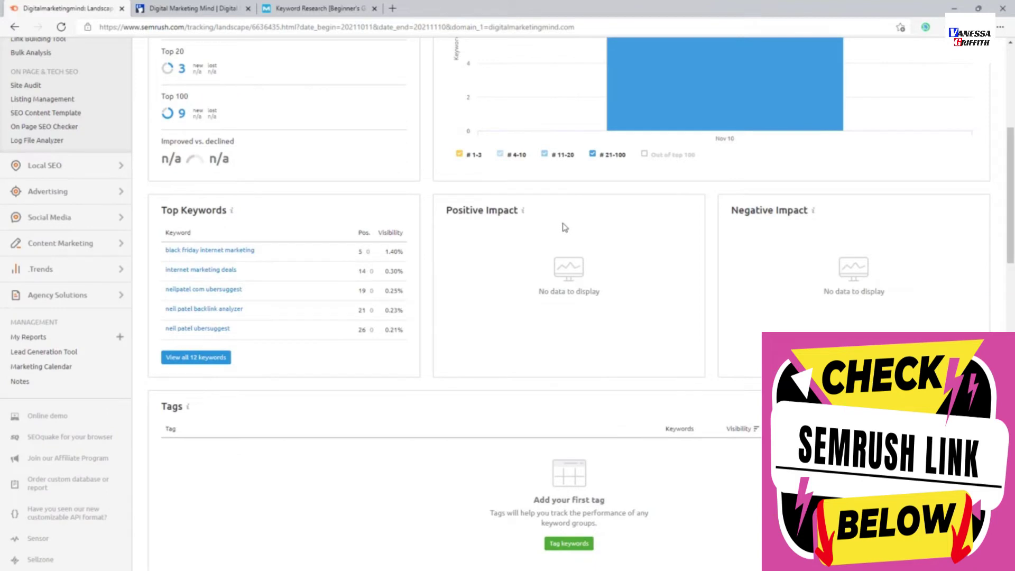
{"action": "scroll", "coordinate": [581, 217], "scroll_direction": "up", "scroll_amount": 2}
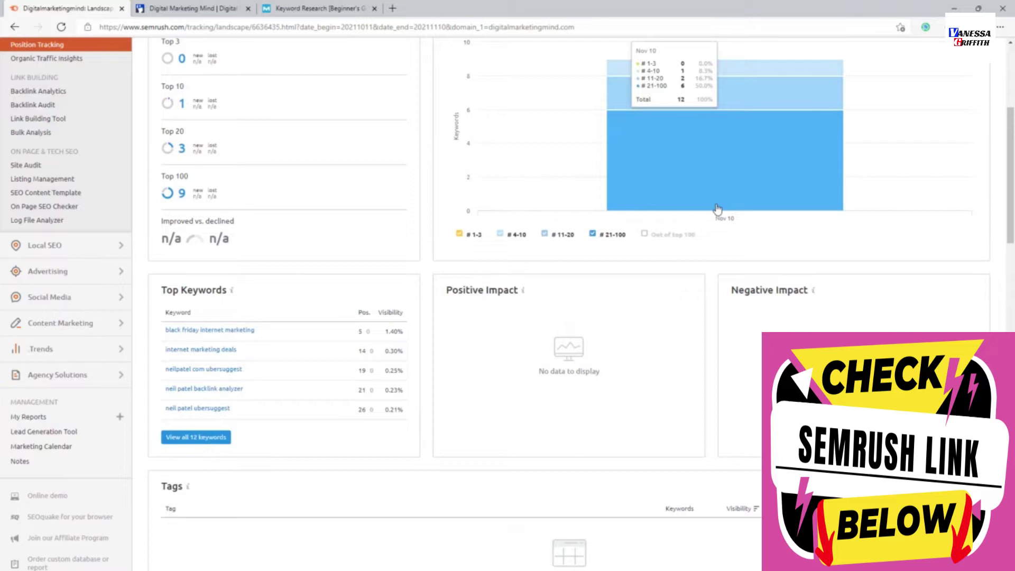
{"action": "scroll", "coordinate": [629, 302], "scroll_direction": "down", "scroll_amount": 2}
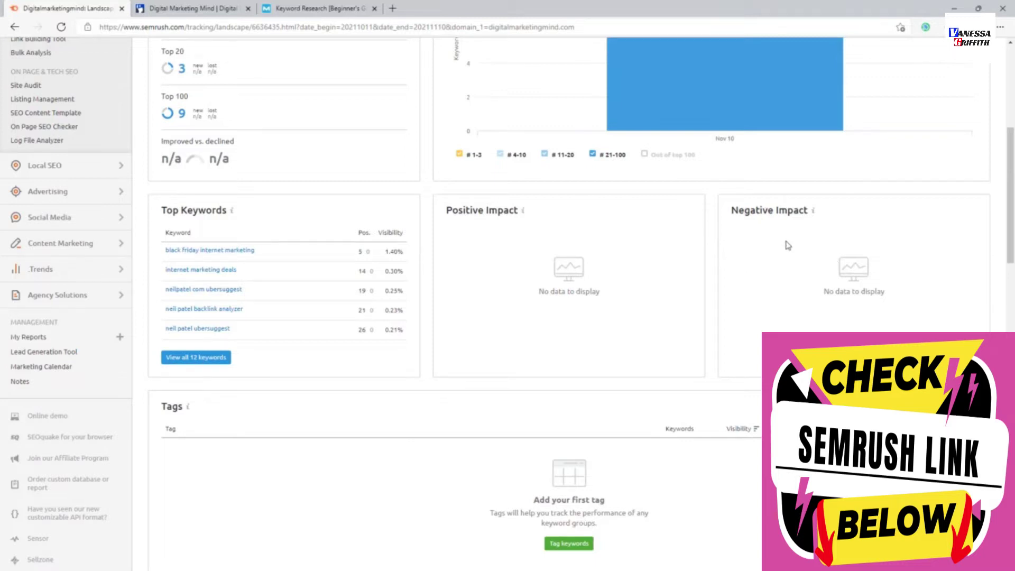
{"action": "scroll", "coordinate": [787, 245], "scroll_direction": "down", "scroll_amount": 3}
{"action": "scroll", "coordinate": [389, 297], "scroll_direction": "down", "scroll_amount": 2}
{"action": "scroll", "coordinate": [320, 340], "scroll_direction": "up", "scroll_amount": 3}
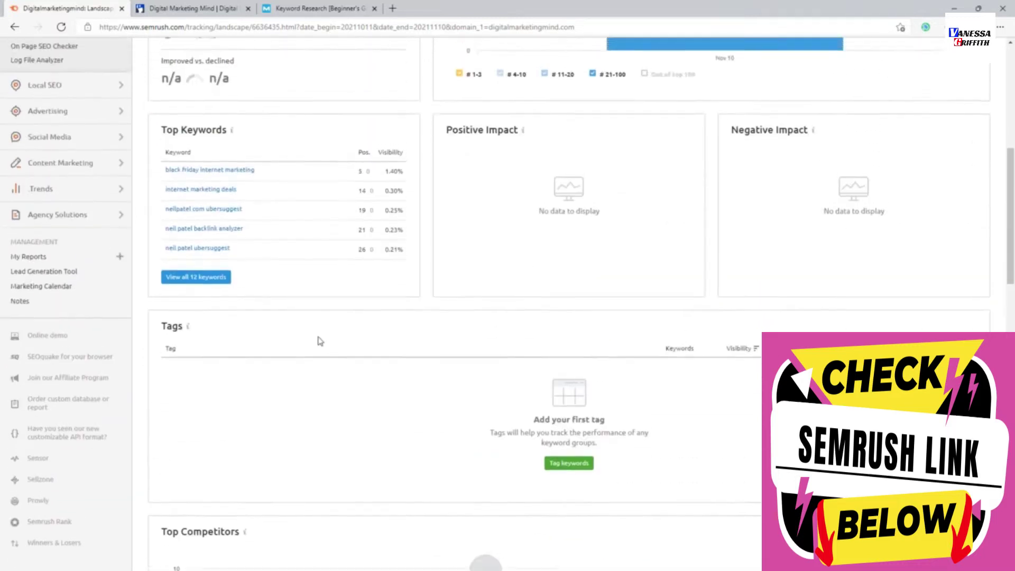
{"action": "scroll", "coordinate": [226, 143], "scroll_direction": "down", "scroll_amount": 2}
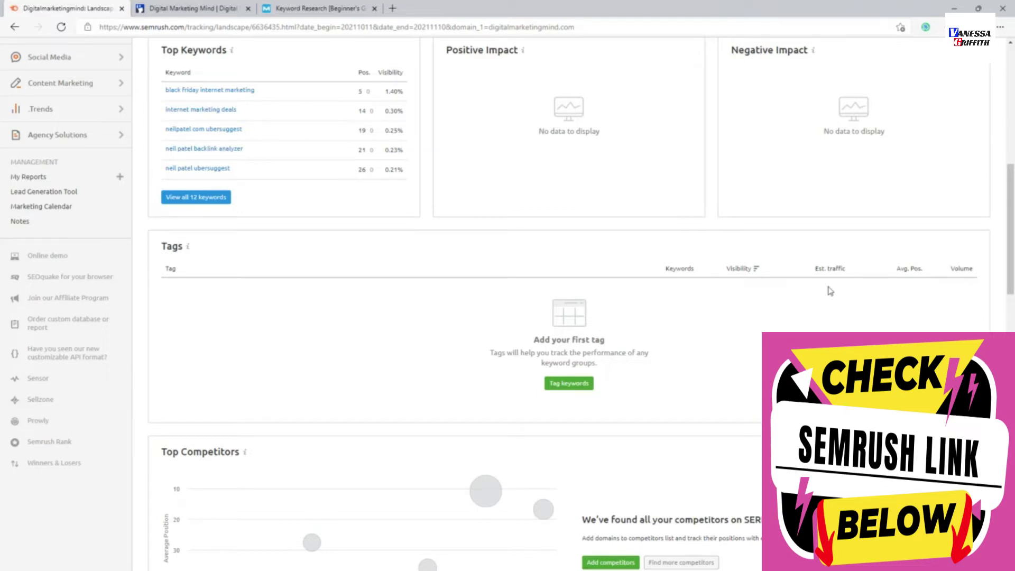
{"action": "scroll", "coordinate": [788, 297], "scroll_direction": "down", "scroll_amount": 5}
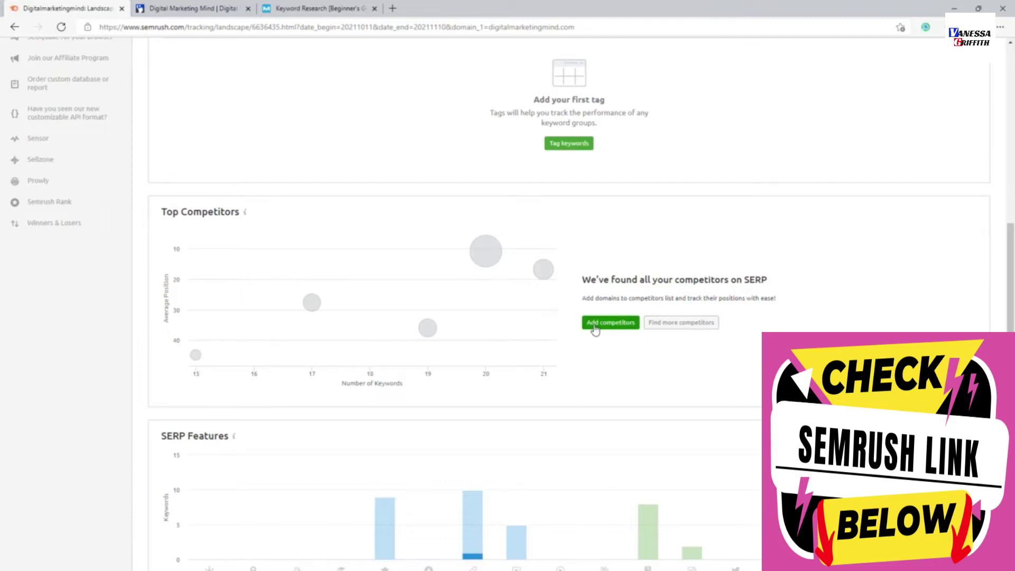
{"action": "scroll", "coordinate": [595, 329], "scroll_direction": "down", "scroll_amount": 5}
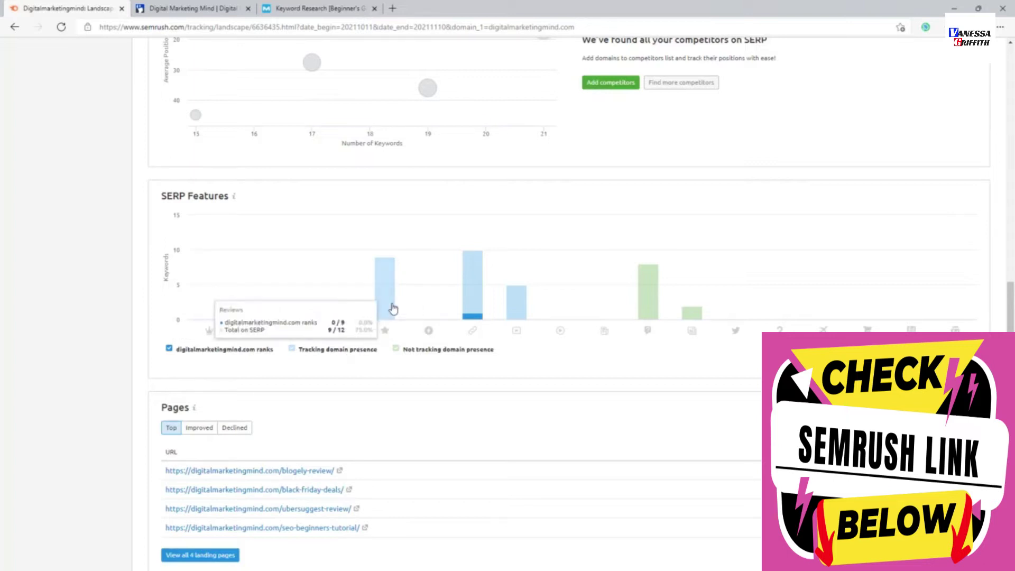
{"action": "scroll", "coordinate": [399, 287], "scroll_direction": "up", "scroll_amount": 10}
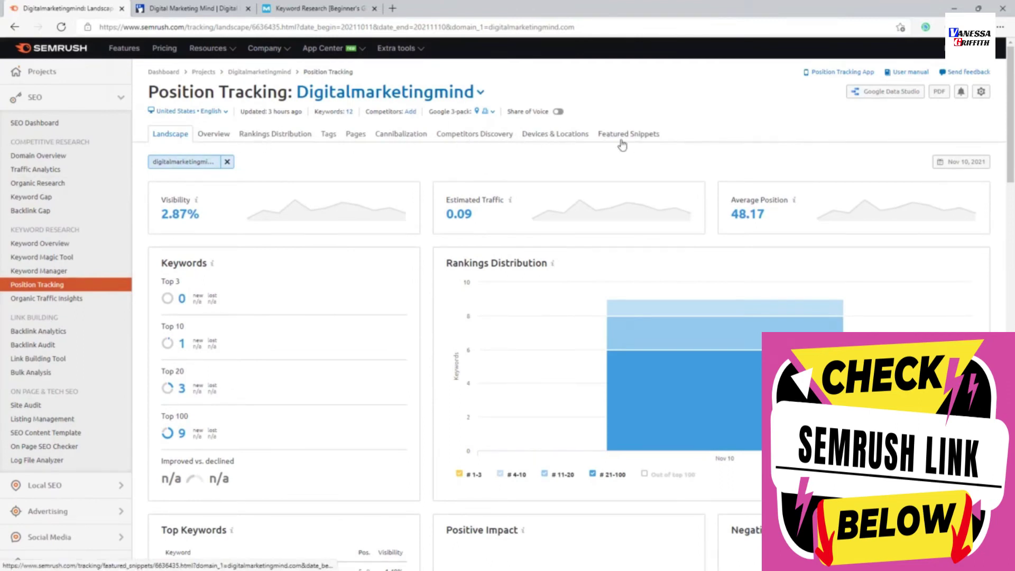
{"action": "scroll", "coordinate": [561, 336], "scroll_direction": "down", "scroll_amount": 10}
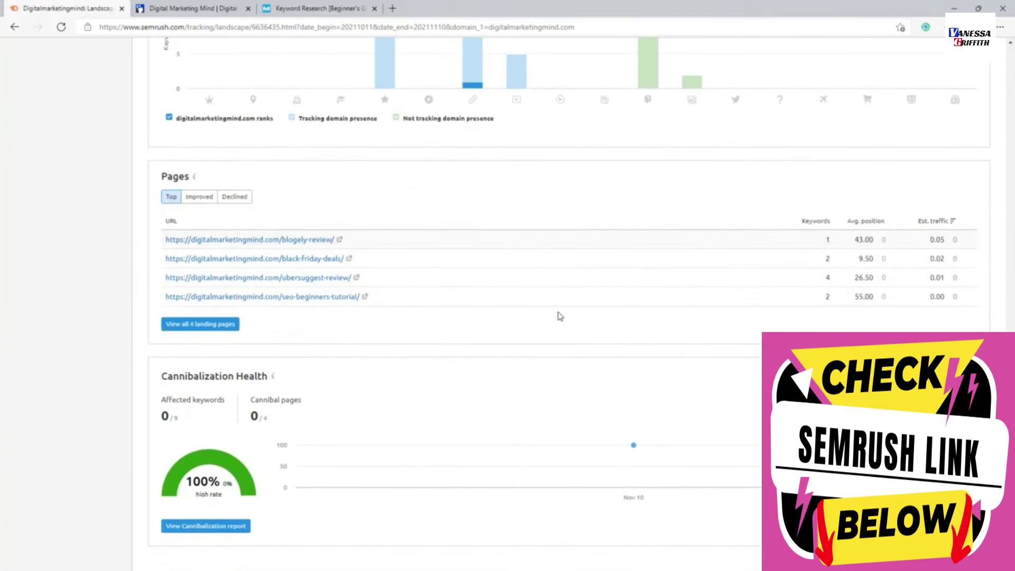
{"action": "scroll", "coordinate": [370, 296], "scroll_direction": "up", "scroll_amount": 2}
{"action": "scroll", "coordinate": [238, 304], "scroll_direction": "down", "scroll_amount": 1}
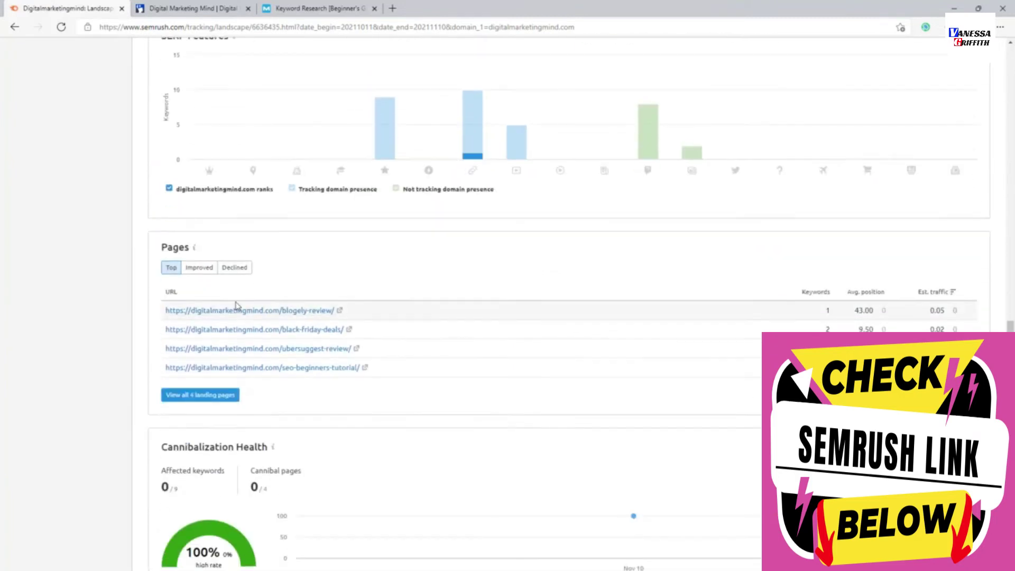
{"action": "scroll", "coordinate": [222, 325], "scroll_direction": "down", "scroll_amount": 5}
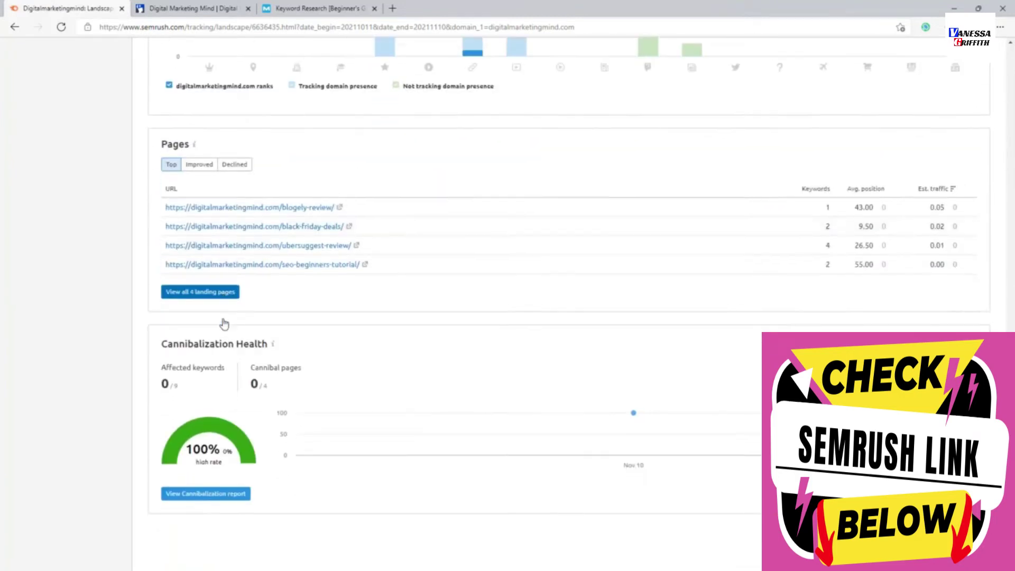
{"action": "scroll", "coordinate": [276, 340], "scroll_direction": "up", "scroll_amount": 5}
{"action": "scroll", "coordinate": [318, 435], "scroll_direction": "down", "scroll_amount": 3}
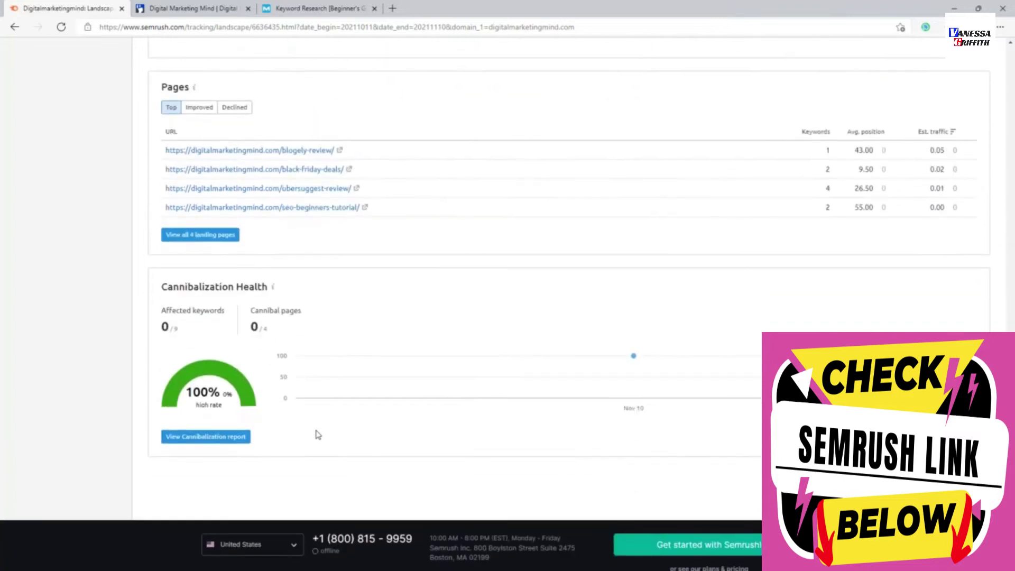
{"action": "scroll", "coordinate": [317, 431], "scroll_direction": "up", "scroll_amount": 20}
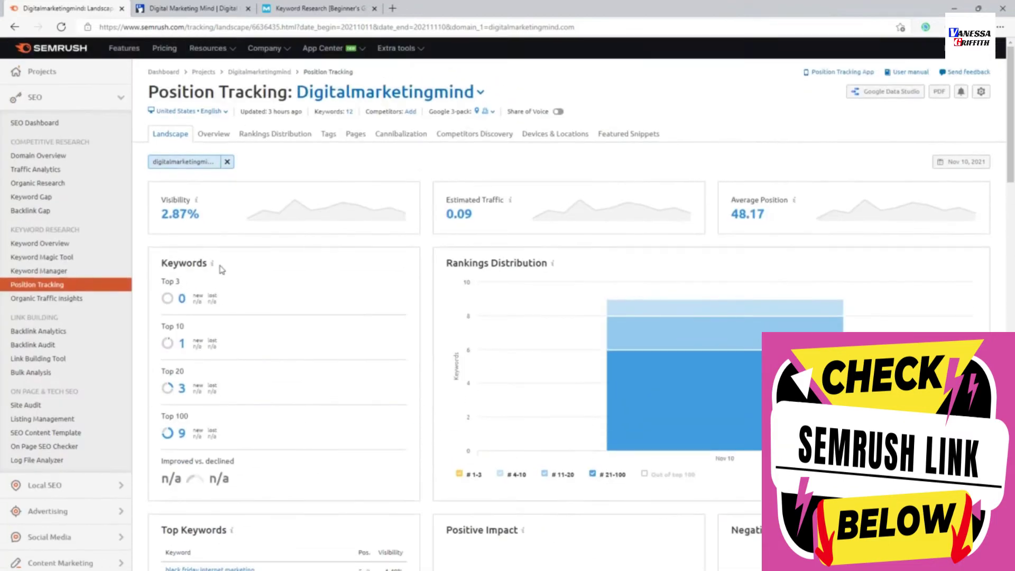
{"action": "left_click", "coordinate": [206, 139]}
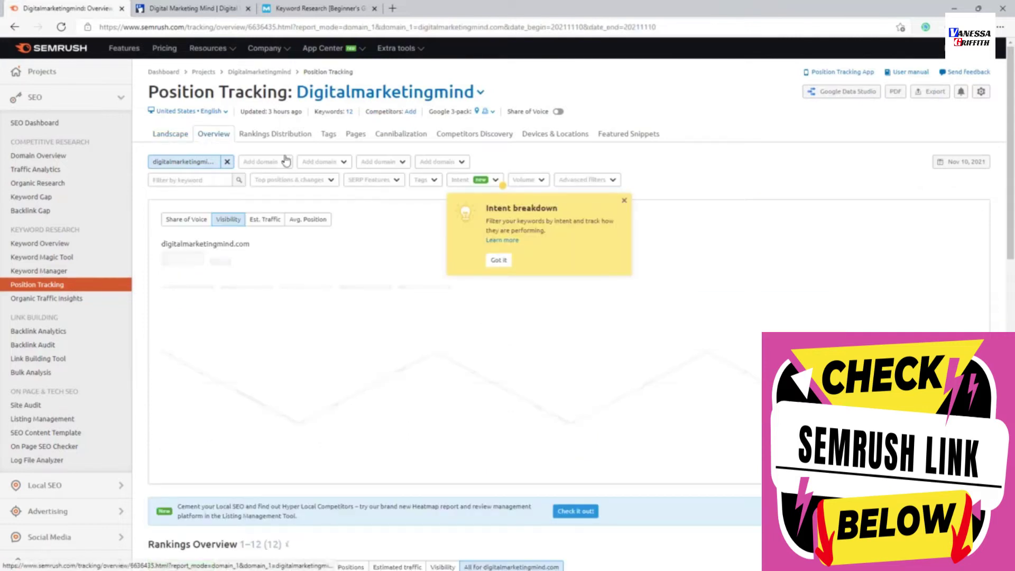
{"action": "left_click", "coordinate": [623, 200]}
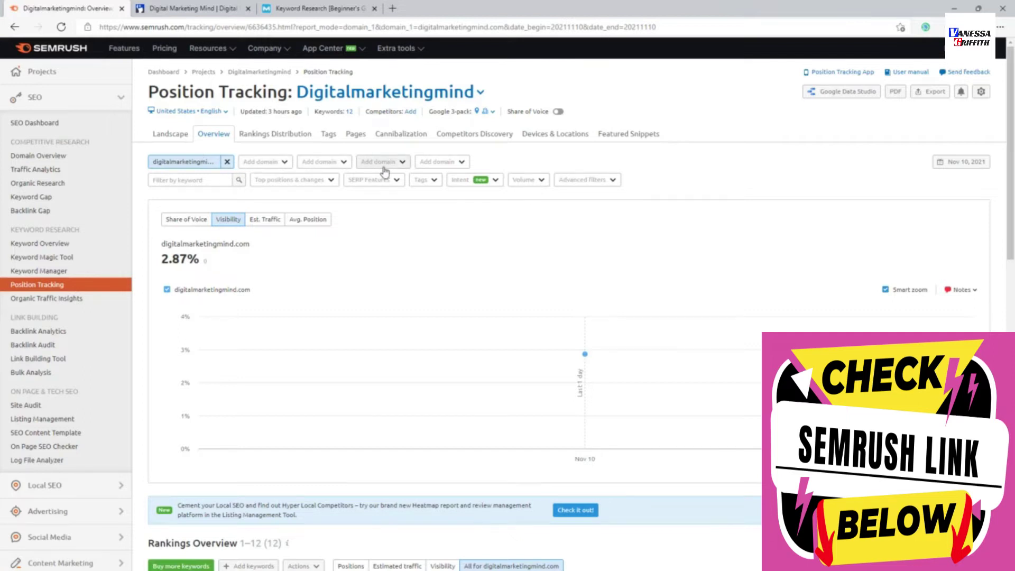
- Add digitalmarketinginstitute.com and backlinko.com as comparison domains in the visibility chart
{"action": "left_click", "coordinate": [344, 164]}
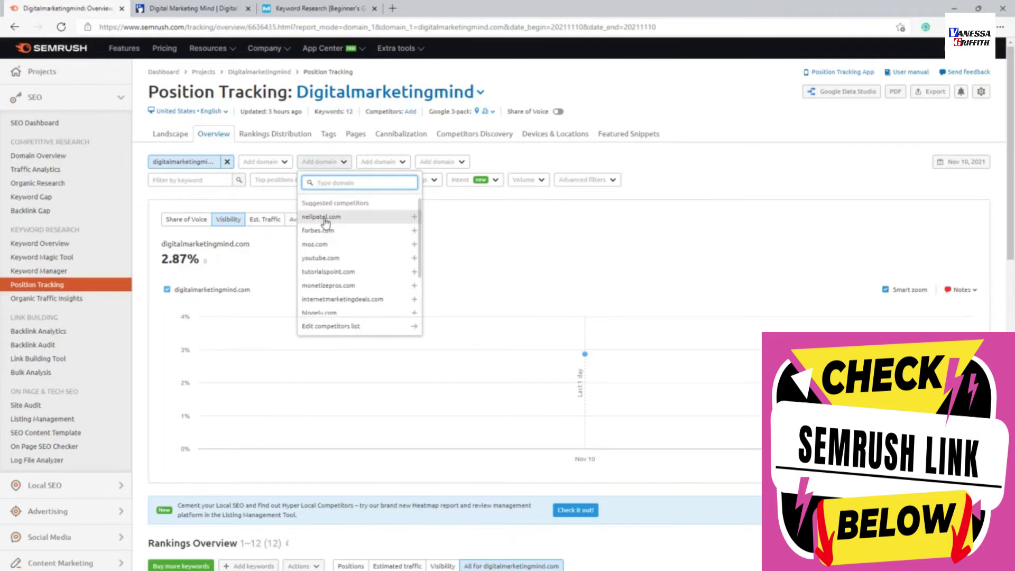
{"action": "scroll", "coordinate": [325, 222], "scroll_direction": "down", "scroll_amount": 5}
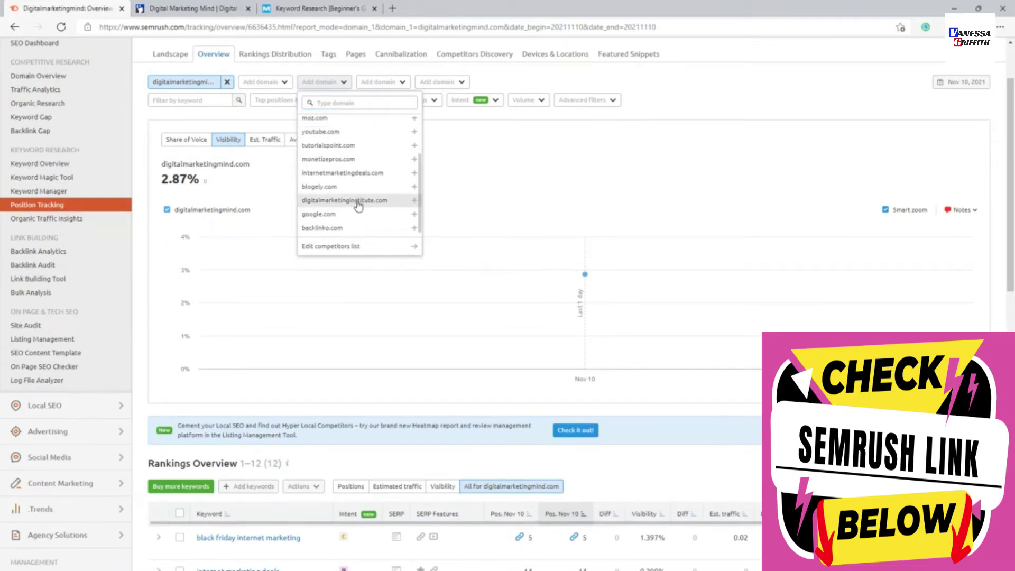
{"action": "left_click", "coordinate": [357, 202]}
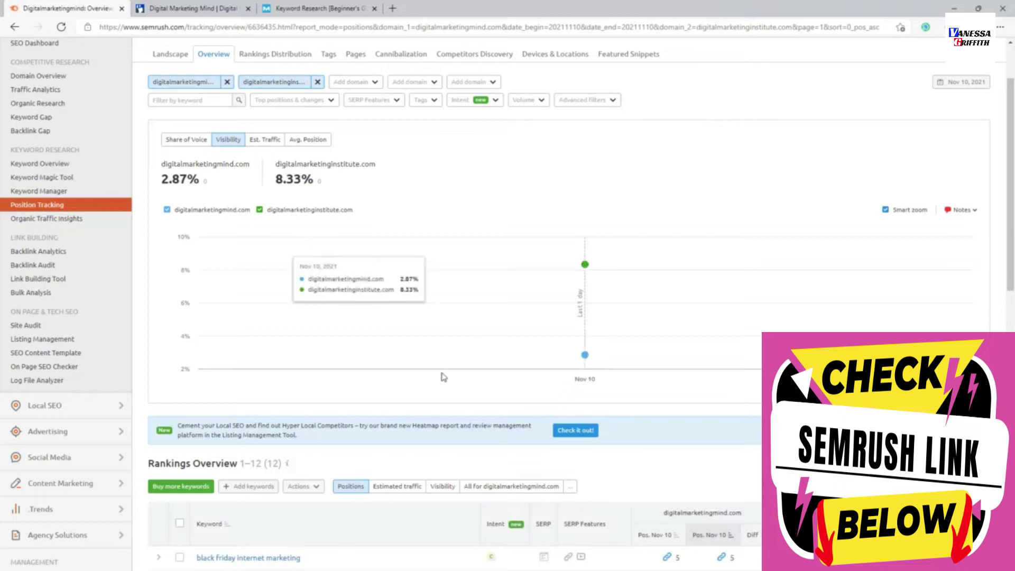
{"action": "scroll", "coordinate": [441, 376], "scroll_direction": "down", "scroll_amount": 5}
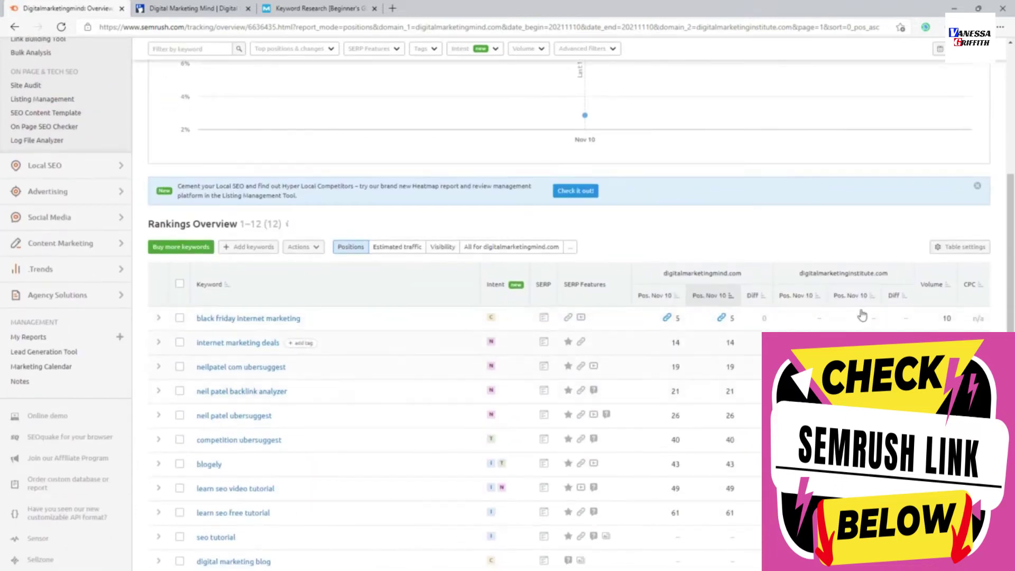
{"action": "scroll", "coordinate": [517, 204], "scroll_direction": "up", "scroll_amount": 5}
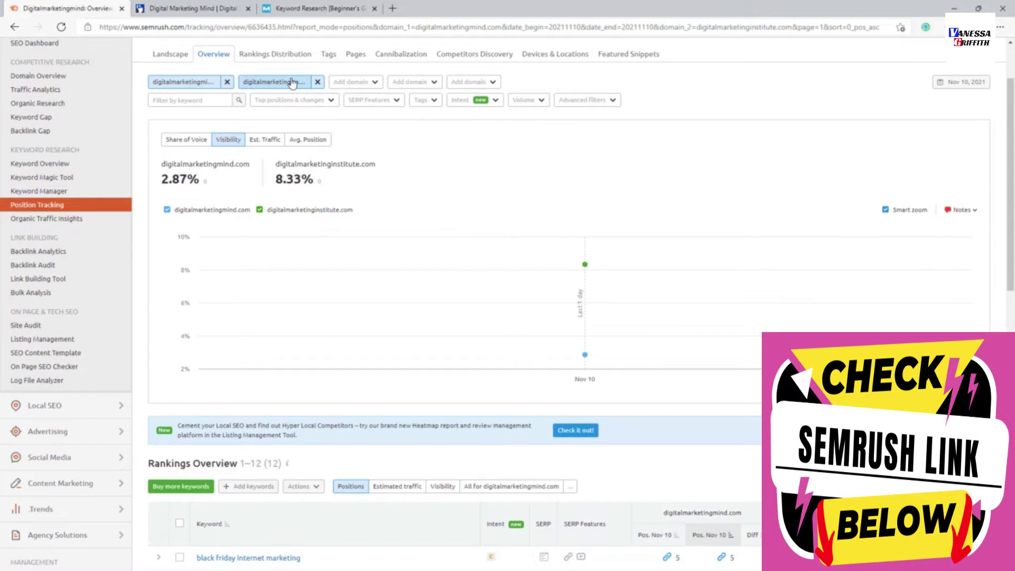
{"action": "left_click", "coordinate": [369, 82]}
{"action": "scroll", "coordinate": [366, 221], "scroll_direction": "down", "scroll_amount": 1}
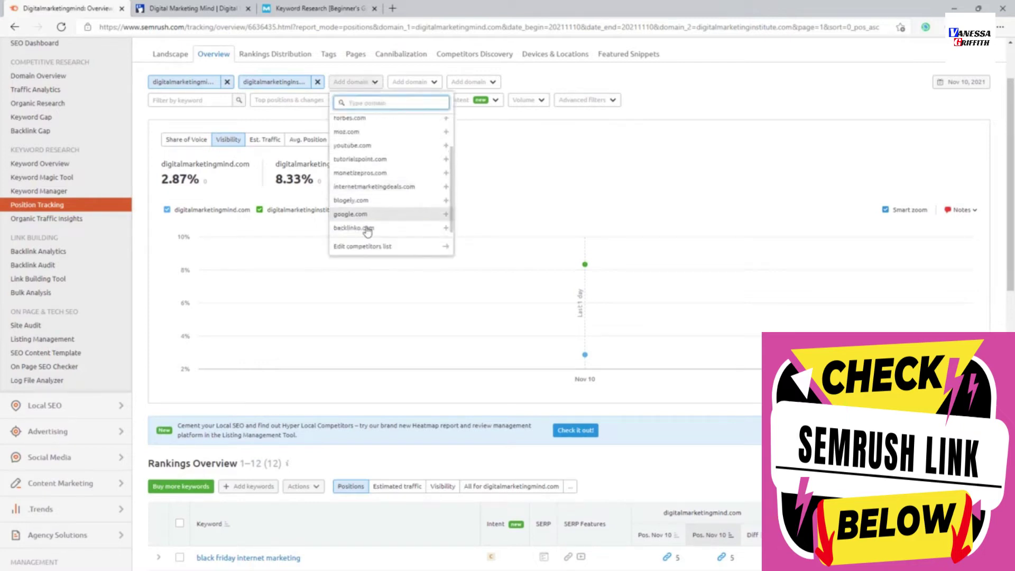
{"action": "left_click", "coordinate": [367, 228]}
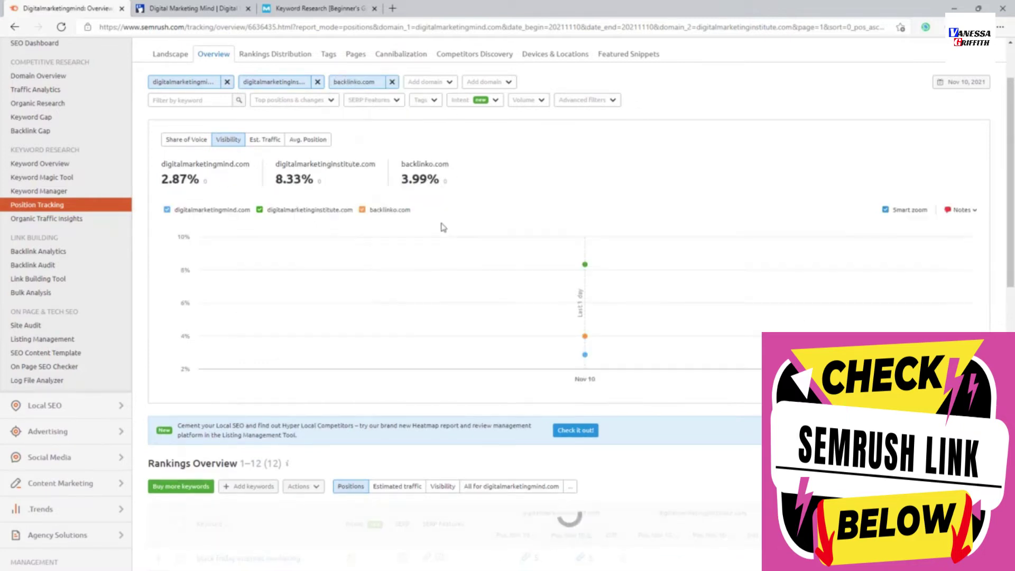
{"action": "scroll", "coordinate": [442, 227], "scroll_direction": "down", "scroll_amount": 5}
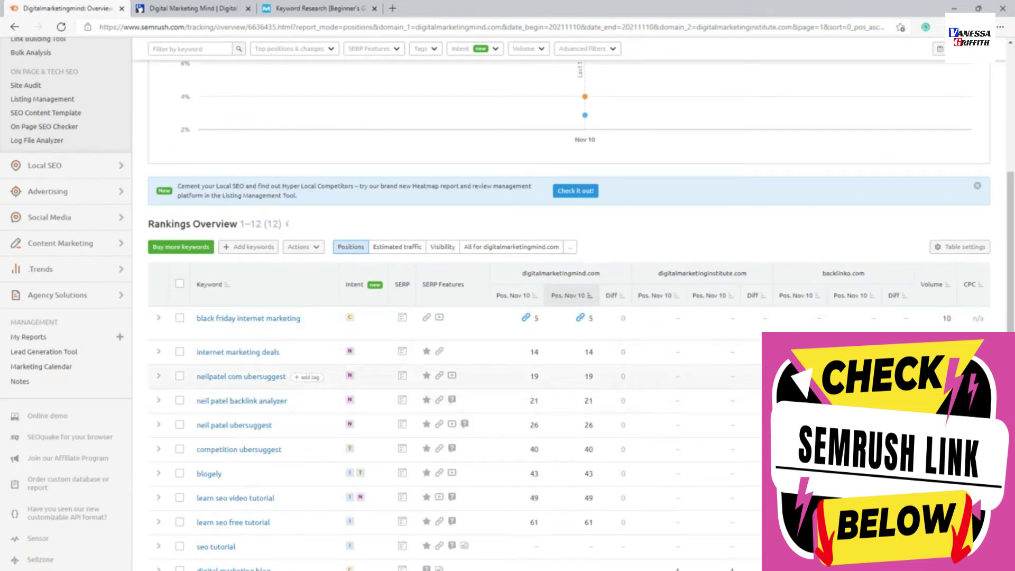
{"action": "scroll", "coordinate": [729, 369], "scroll_direction": "up", "scroll_amount": 6}
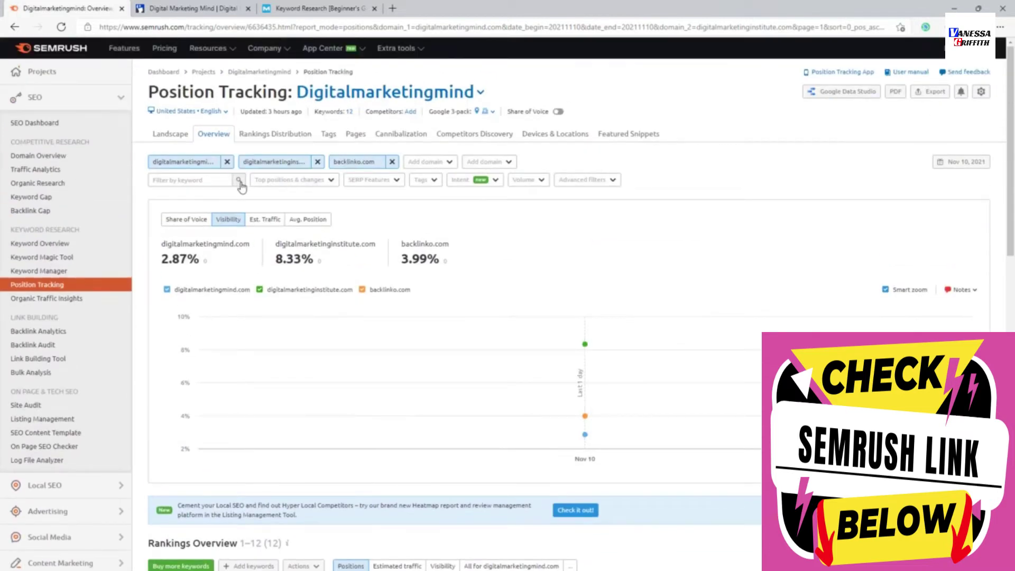
{"action": "left_click", "coordinate": [284, 181]}
{"action": "mouse_move", "coordinate": [286, 217]}
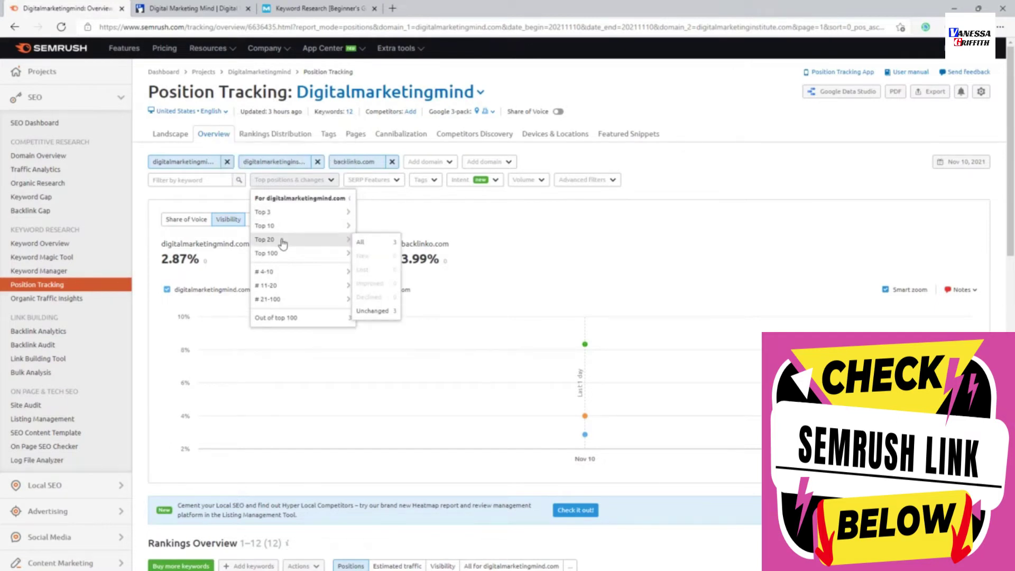
{"action": "mouse_move", "coordinate": [283, 257]}
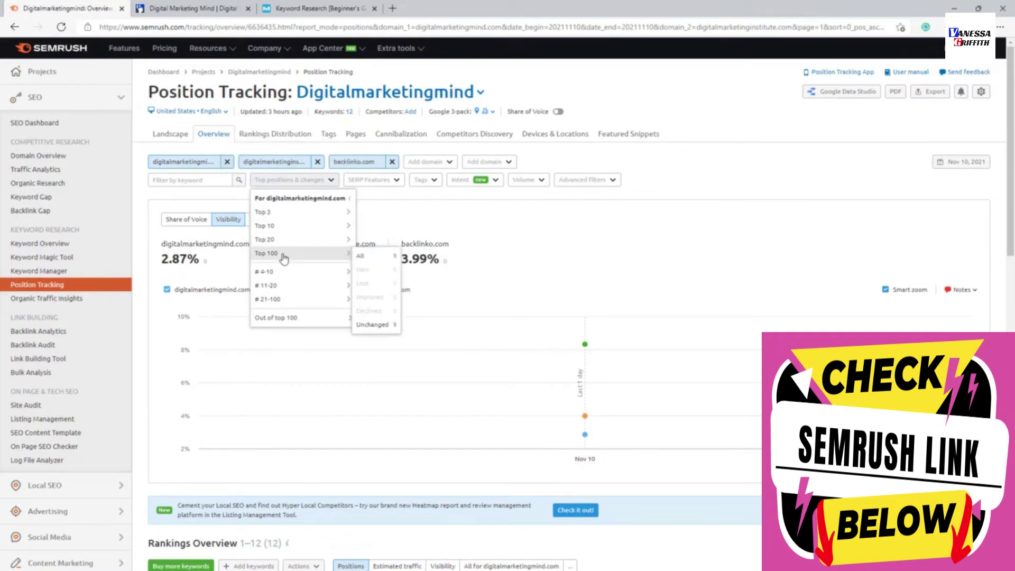
{"action": "left_click", "coordinate": [374, 183]}
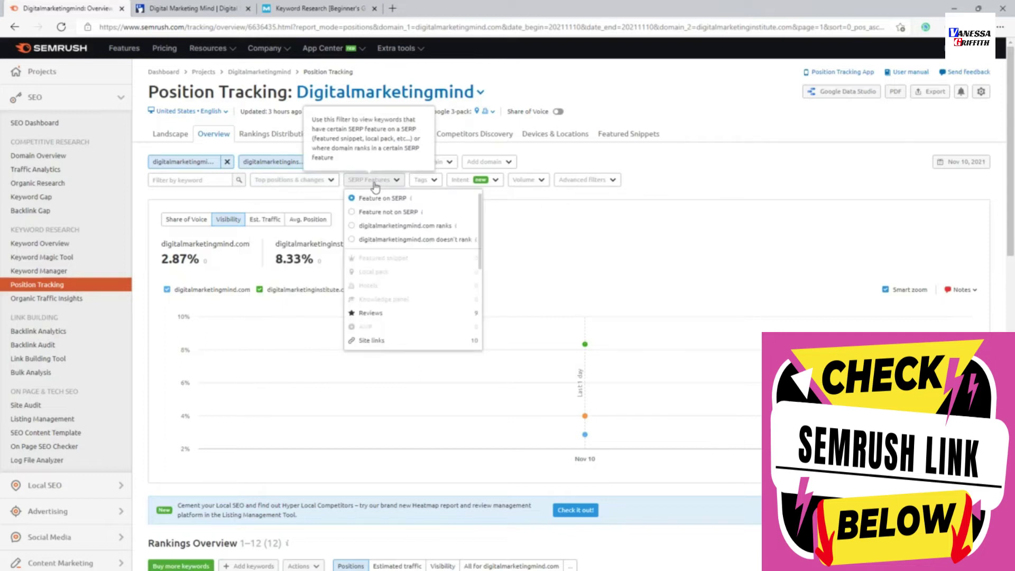
{"action": "left_click", "coordinate": [424, 180]}
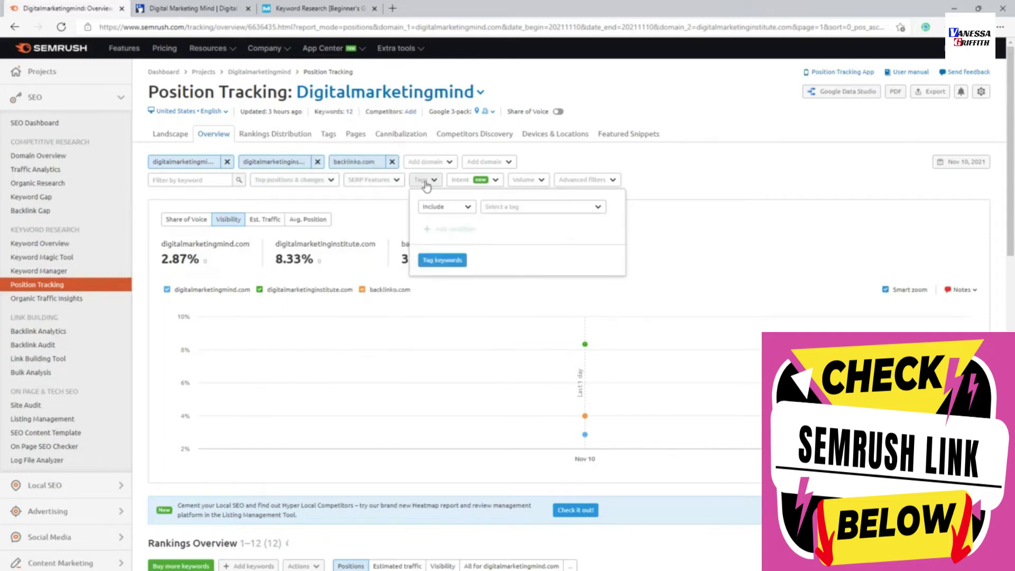
{"action": "left_click", "coordinate": [475, 181]}
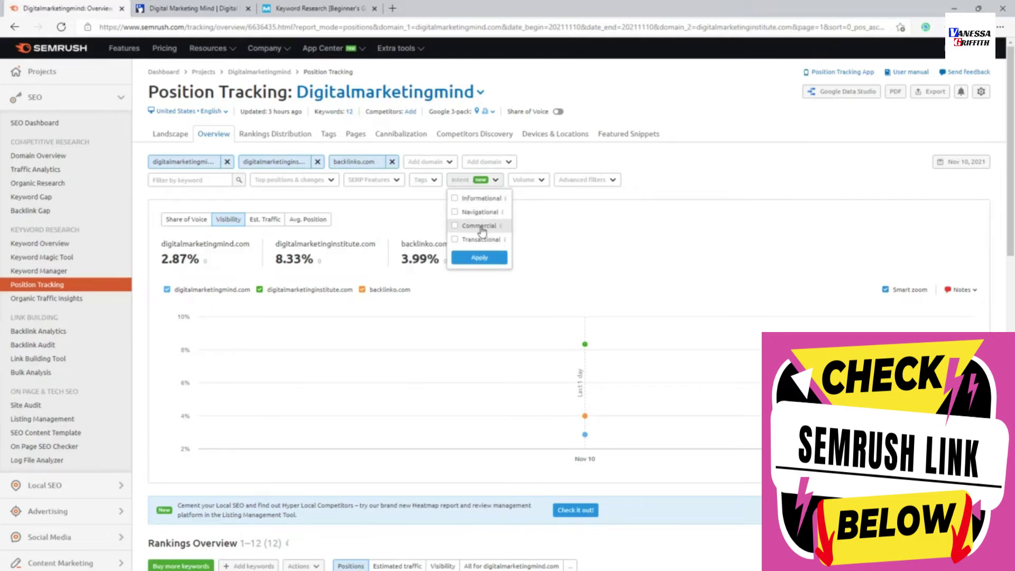
{"action": "left_click", "coordinate": [538, 182]}
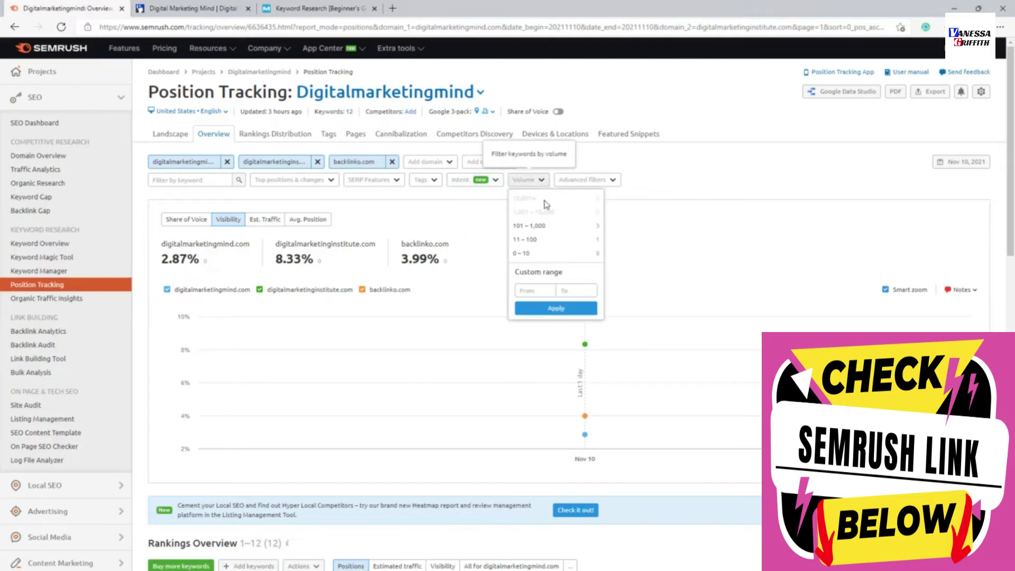
{"action": "left_click", "coordinate": [577, 182]}
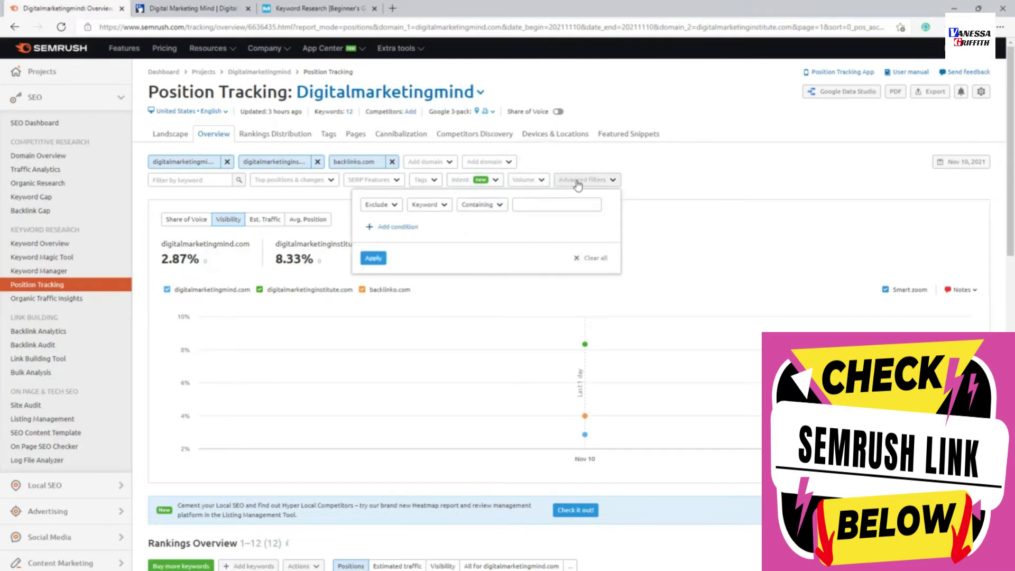
{"action": "left_click", "coordinate": [485, 209]}
{"action": "left_click", "coordinate": [428, 205]}
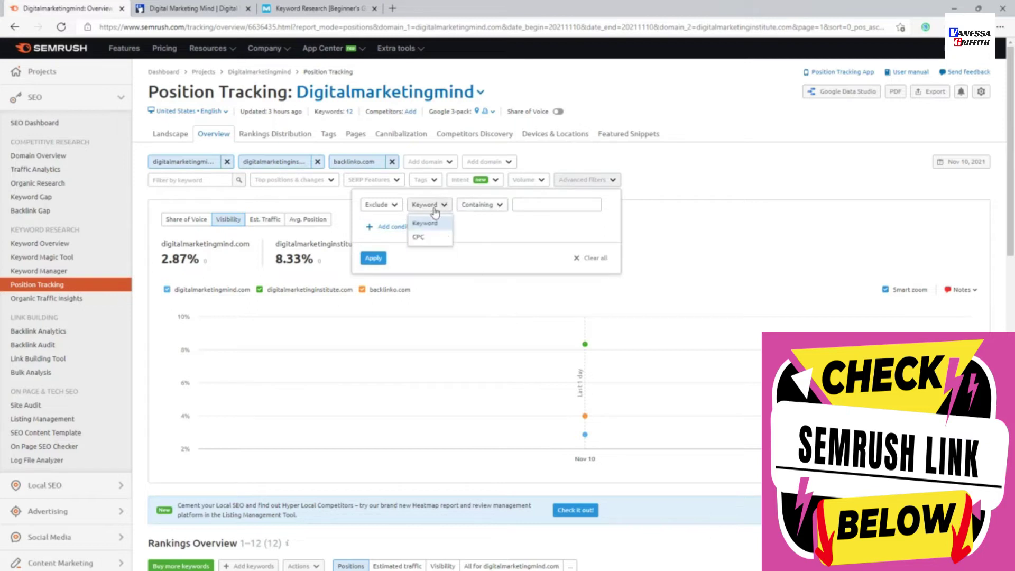
{"action": "left_click", "coordinate": [384, 210]}
{"action": "left_click", "coordinate": [493, 249]}
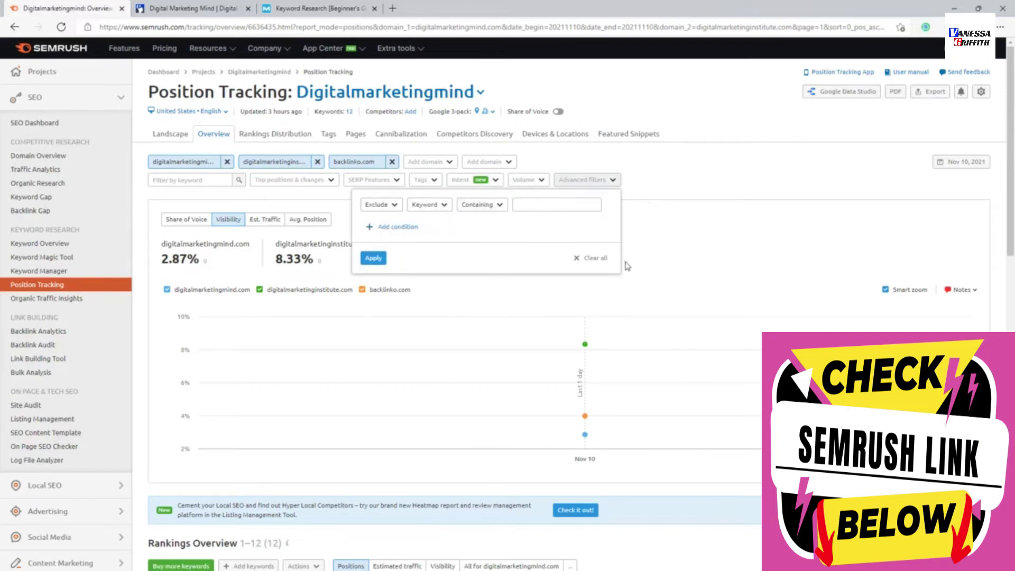
{"action": "left_click", "coordinate": [592, 258]}
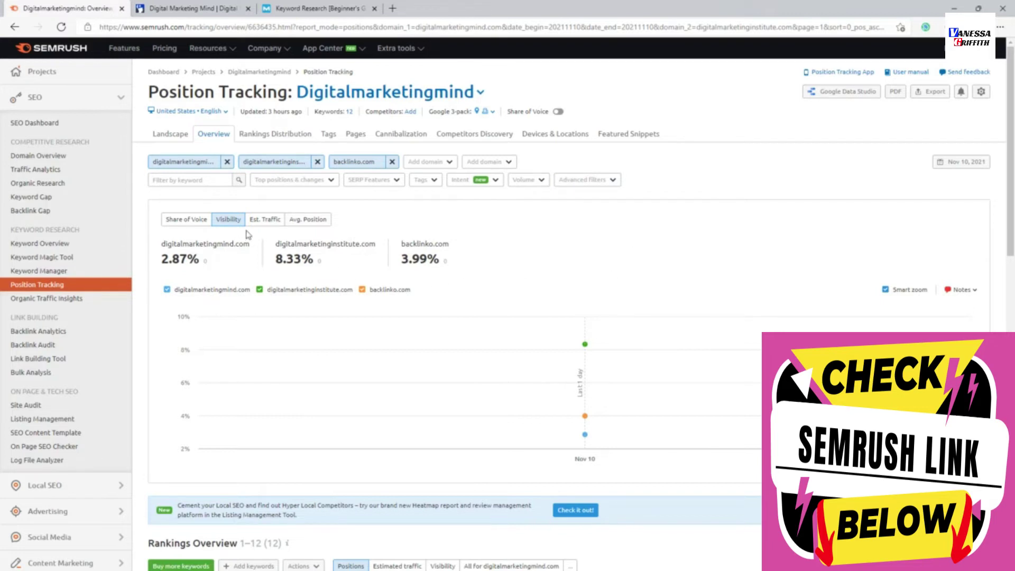
- Switch the chart from Share of Voice through Est. Traffic to Avg. Position, then open Notes
{"action": "left_click", "coordinate": [196, 226]}
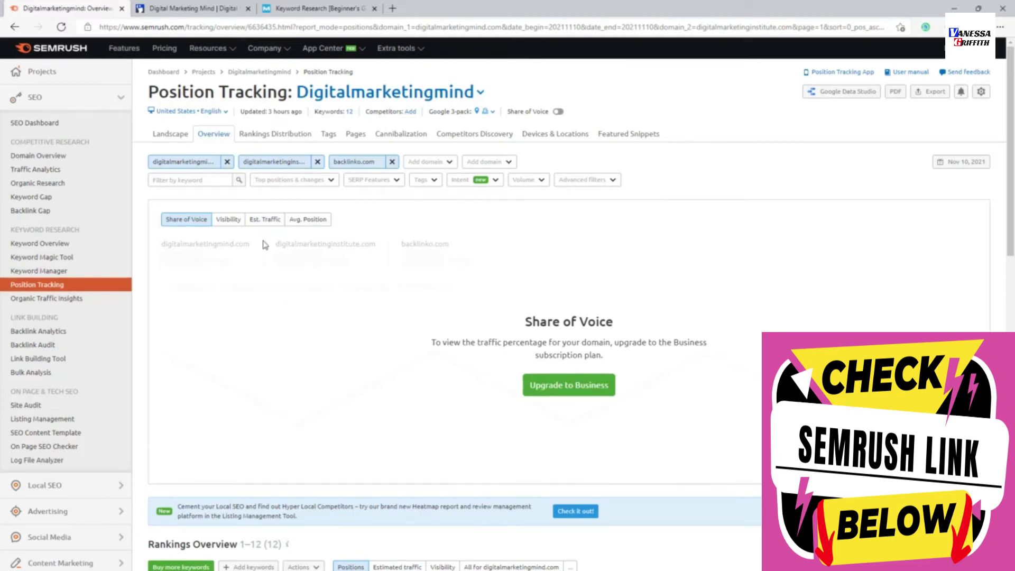
{"action": "left_click", "coordinate": [264, 219]}
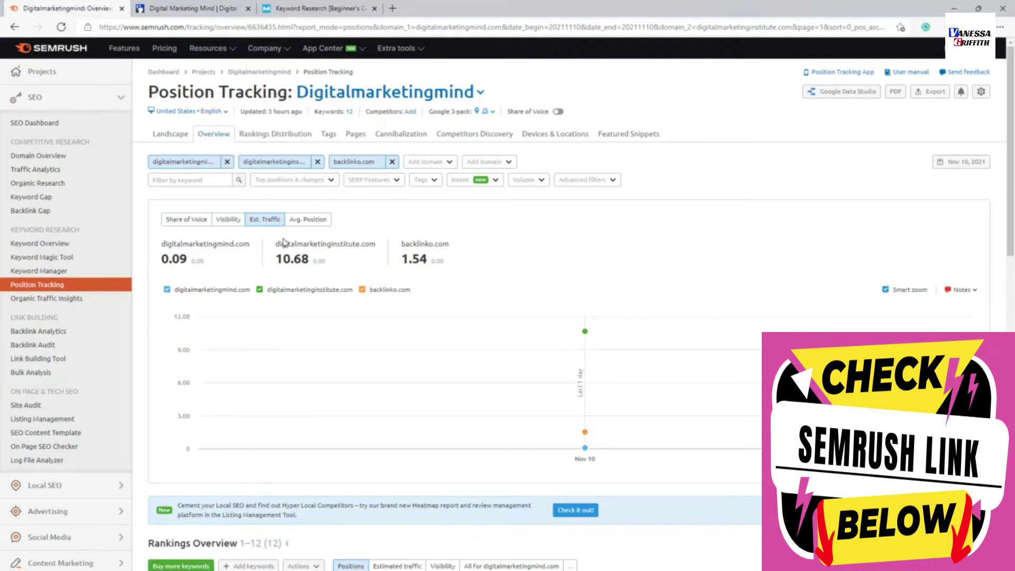
{"action": "left_click", "coordinate": [315, 224]}
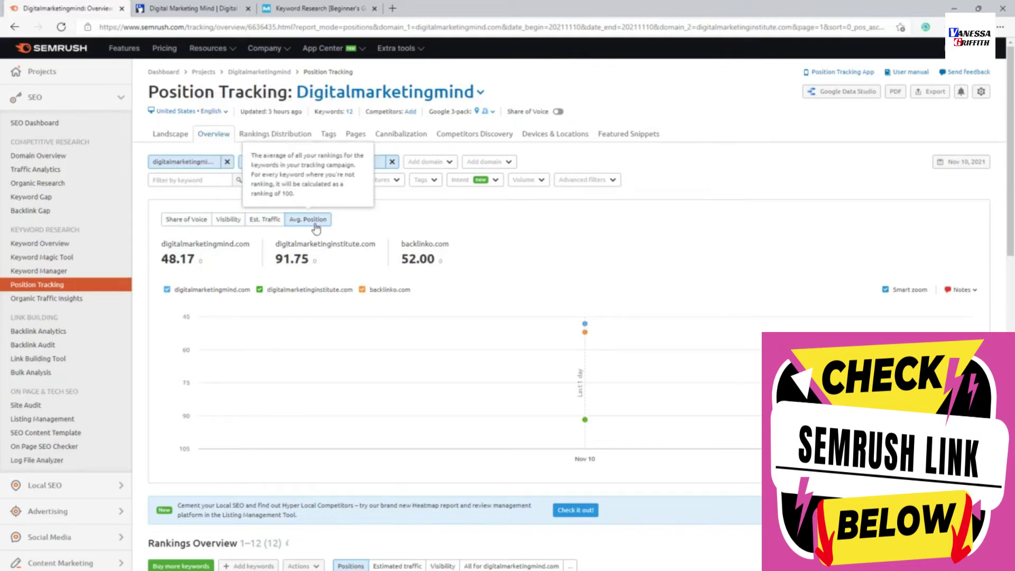
{"action": "left_click", "coordinate": [974, 292]}
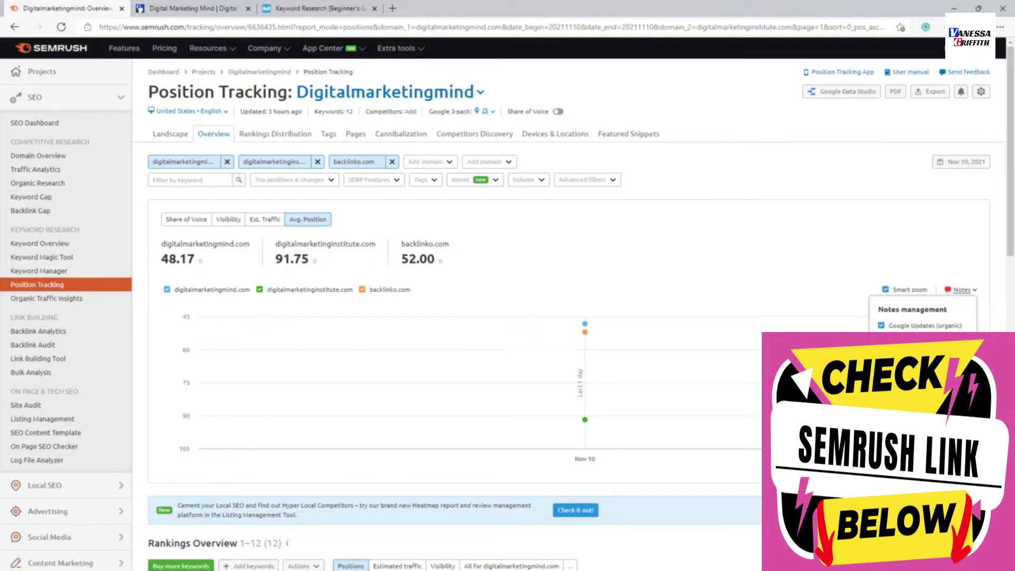
{"action": "left_click", "coordinate": [922, 344]}
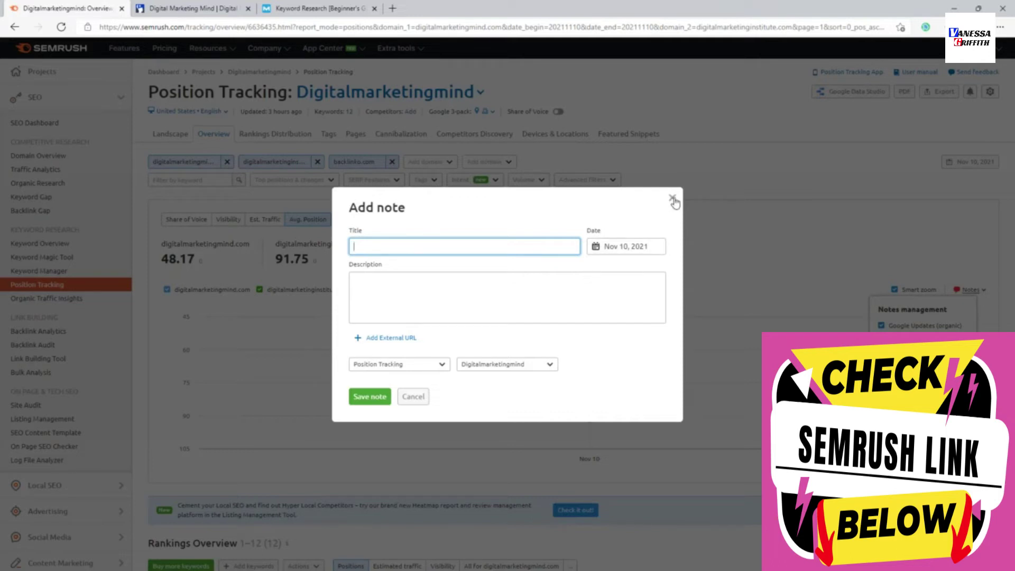
{"action": "left_click", "coordinate": [416, 370]}
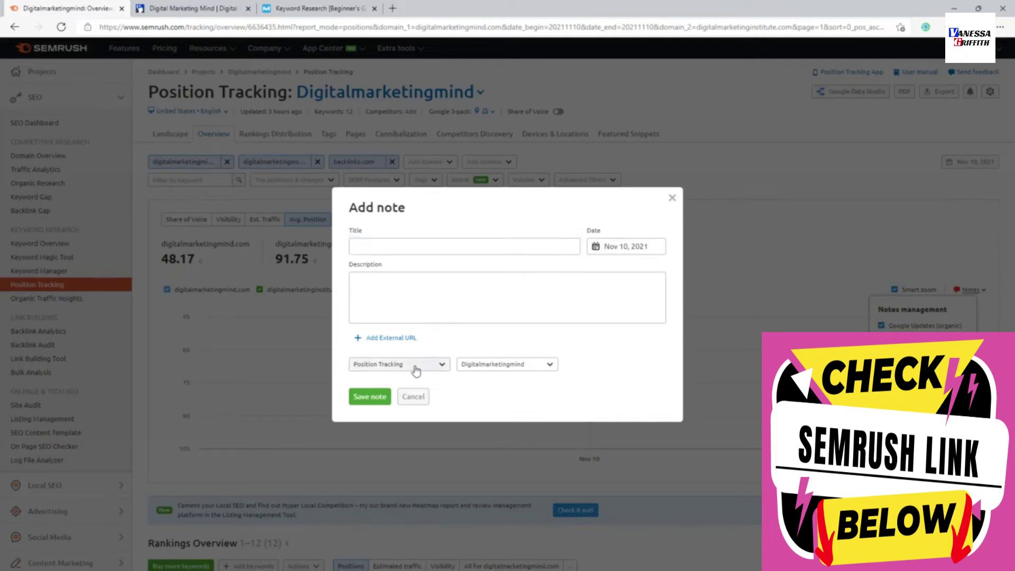
{"action": "left_click", "coordinate": [672, 197]}
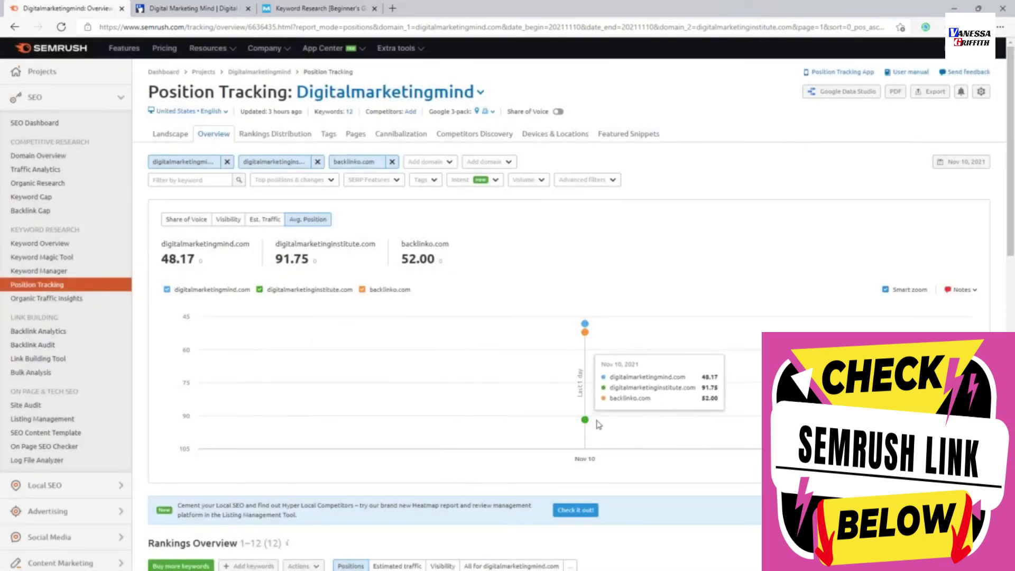
{"action": "scroll", "coordinate": [426, 317], "scroll_direction": "down", "scroll_amount": 7}
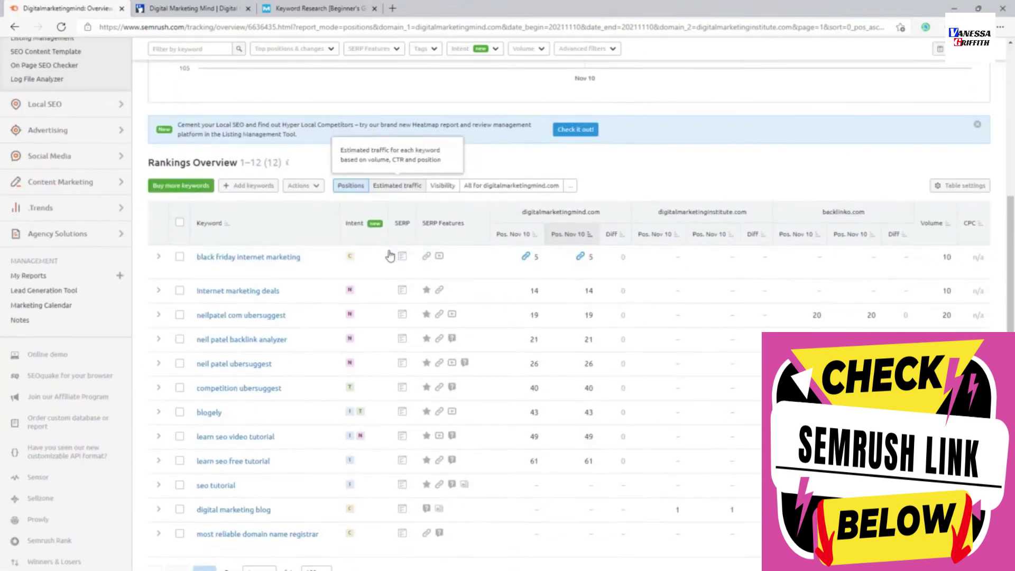
{"action": "scroll", "coordinate": [389, 256], "scroll_direction": "down", "scroll_amount": 2}
{"action": "scroll", "coordinate": [296, 260], "scroll_direction": "up", "scroll_amount": 1}
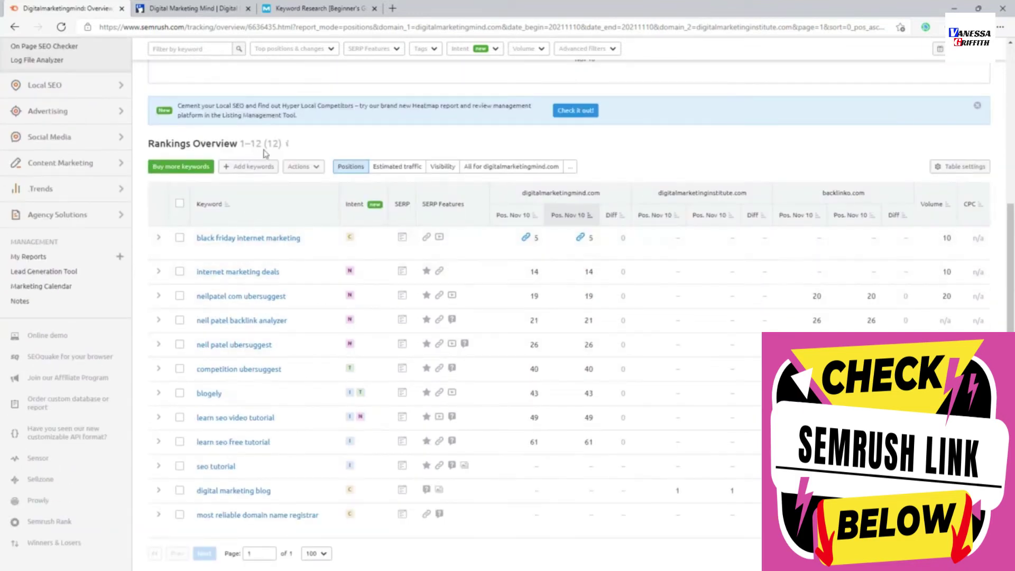
{"action": "left_click", "coordinate": [243, 169]}
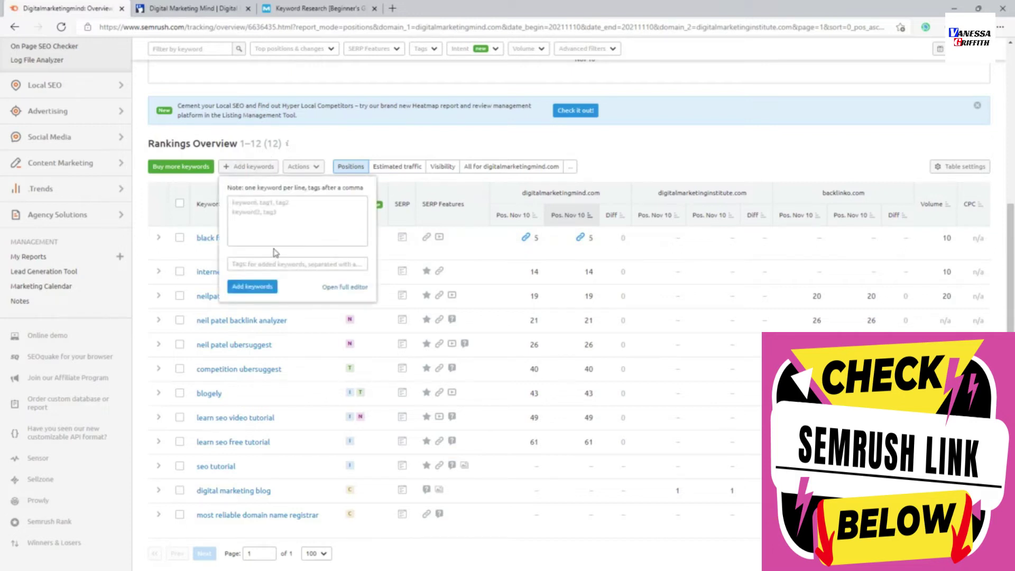
{"action": "left_click", "coordinate": [306, 167]}
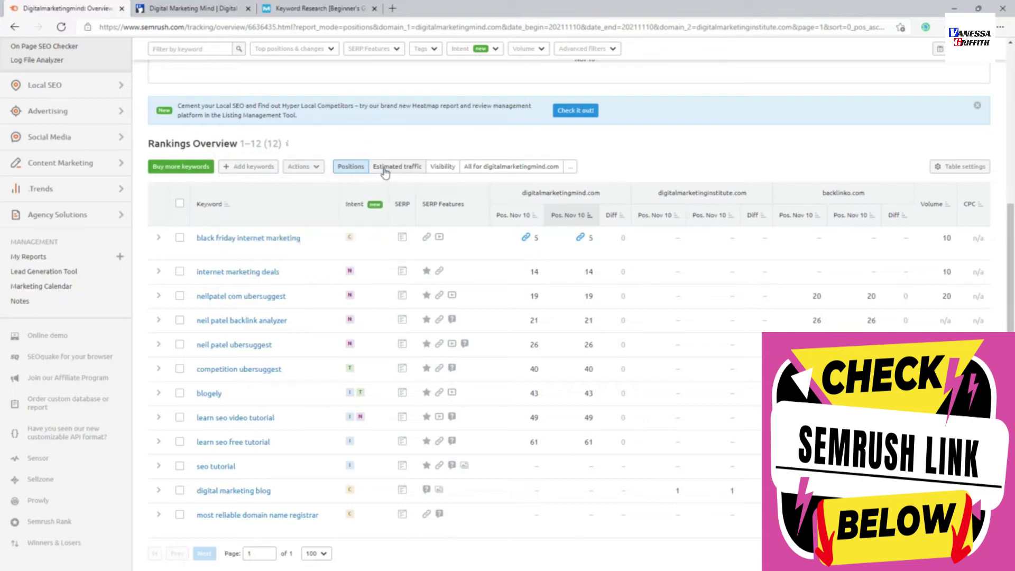
{"action": "left_click", "coordinate": [569, 168]}
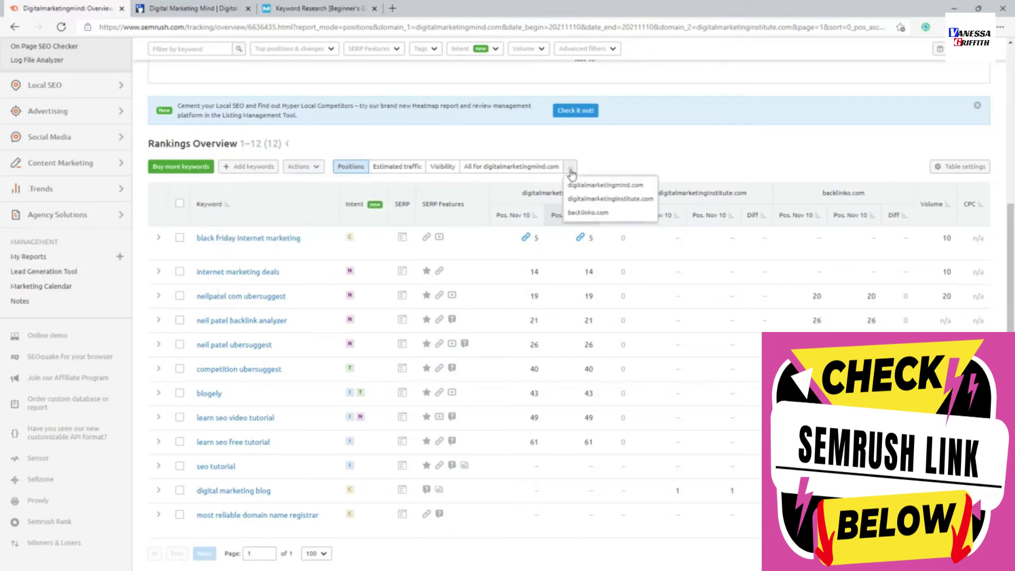
{"action": "left_click", "coordinate": [878, 158]}
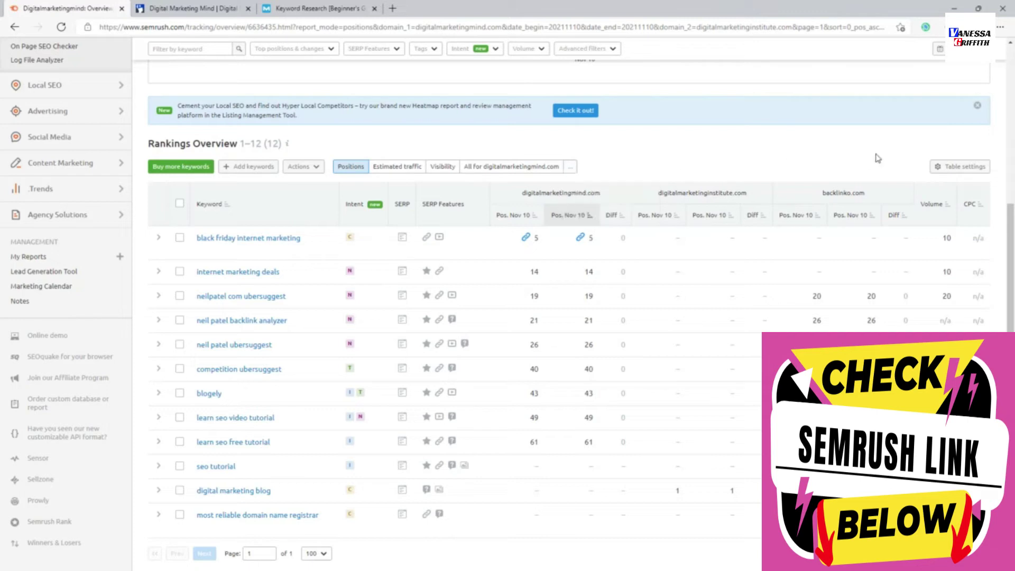
{"action": "left_click", "coordinate": [950, 167]}
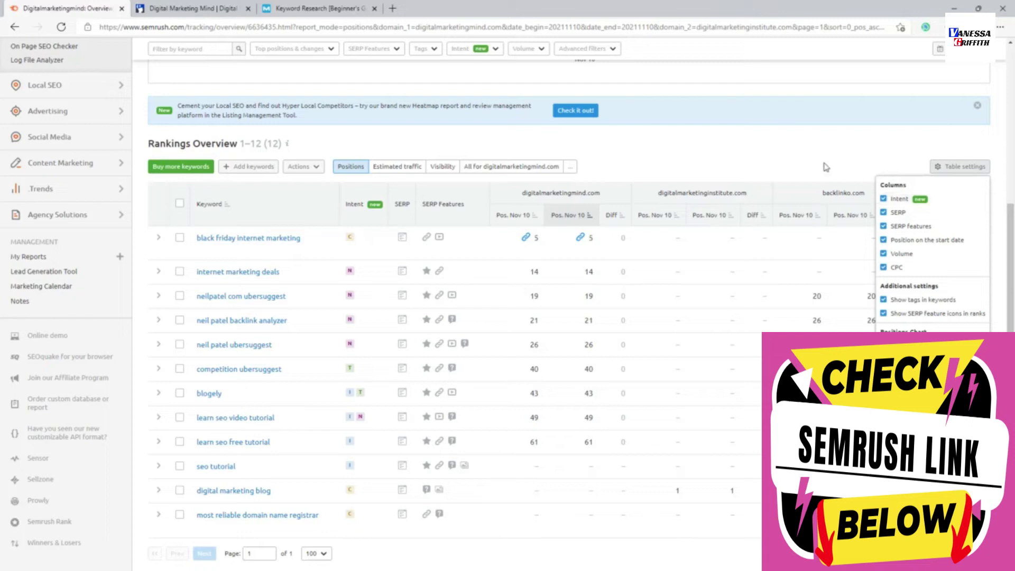
{"action": "left_click", "coordinate": [756, 150]}
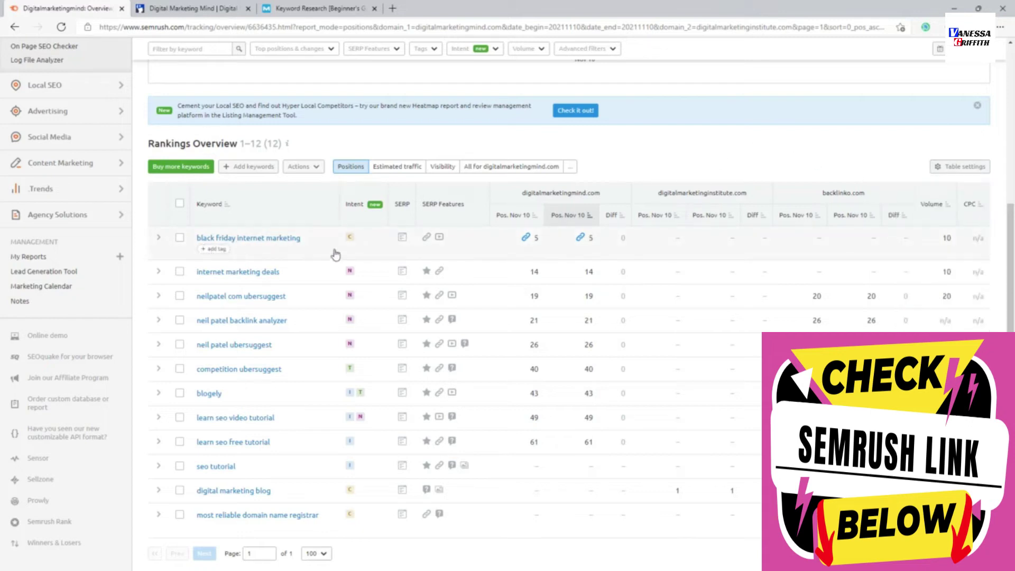
{"action": "mouse_move", "coordinate": [349, 242]}
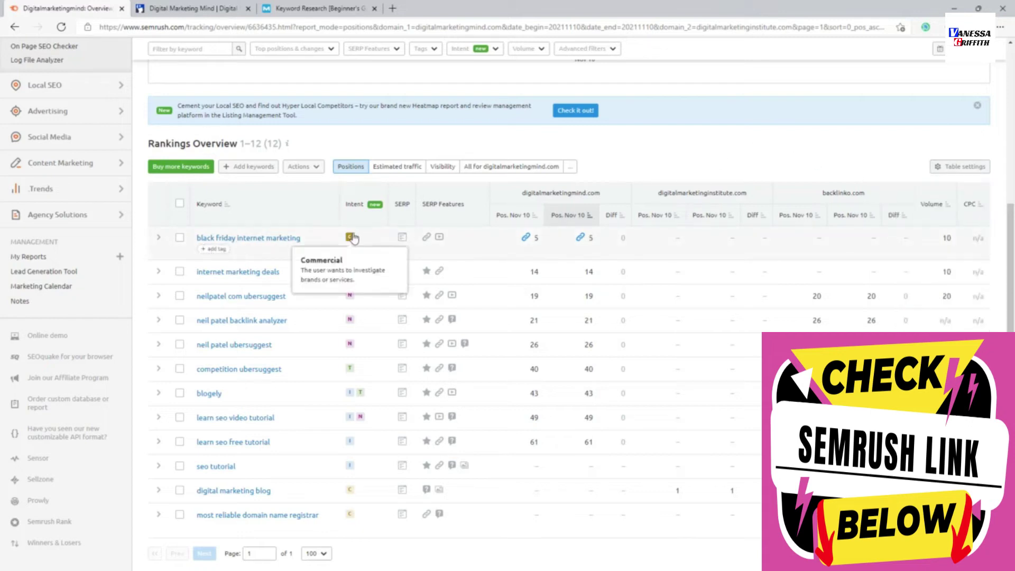
{"action": "left_click", "coordinate": [402, 239]}
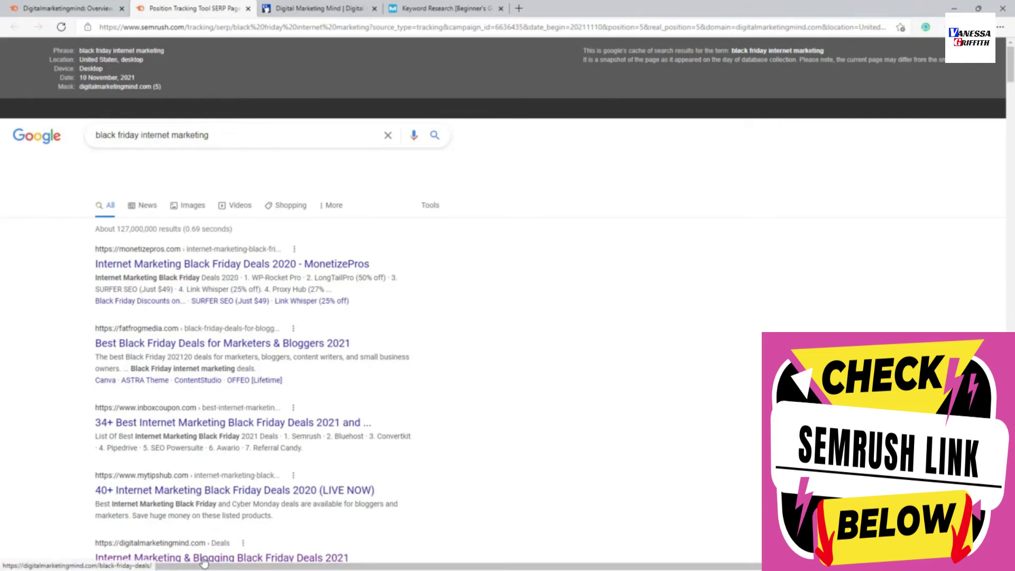
{"action": "left_click", "coordinate": [248, 8]}
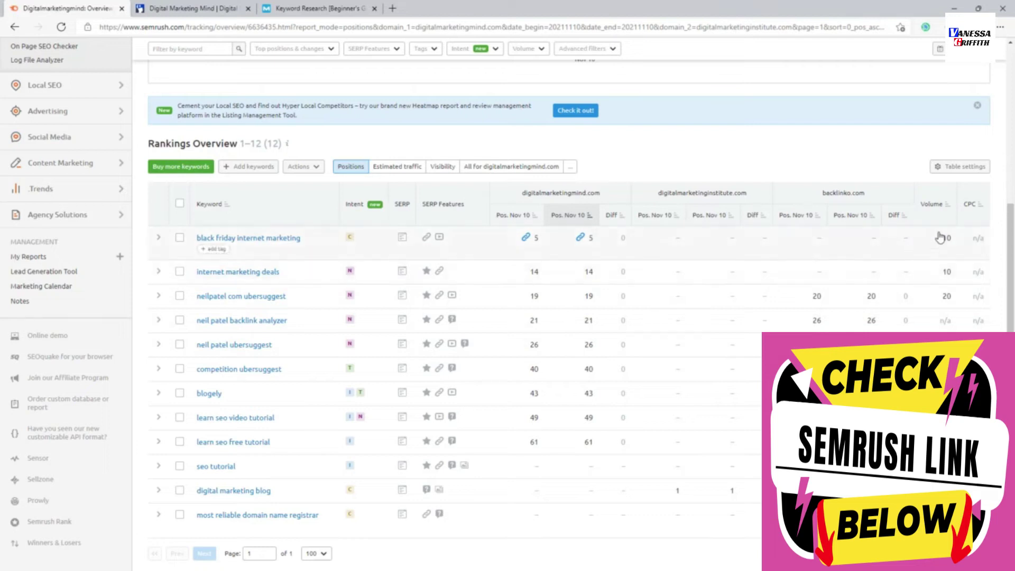
{"action": "scroll", "coordinate": [687, 243], "scroll_direction": "down", "scroll_amount": 3}
{"action": "scroll", "coordinate": [635, 248], "scroll_direction": "up", "scroll_amount": 10}
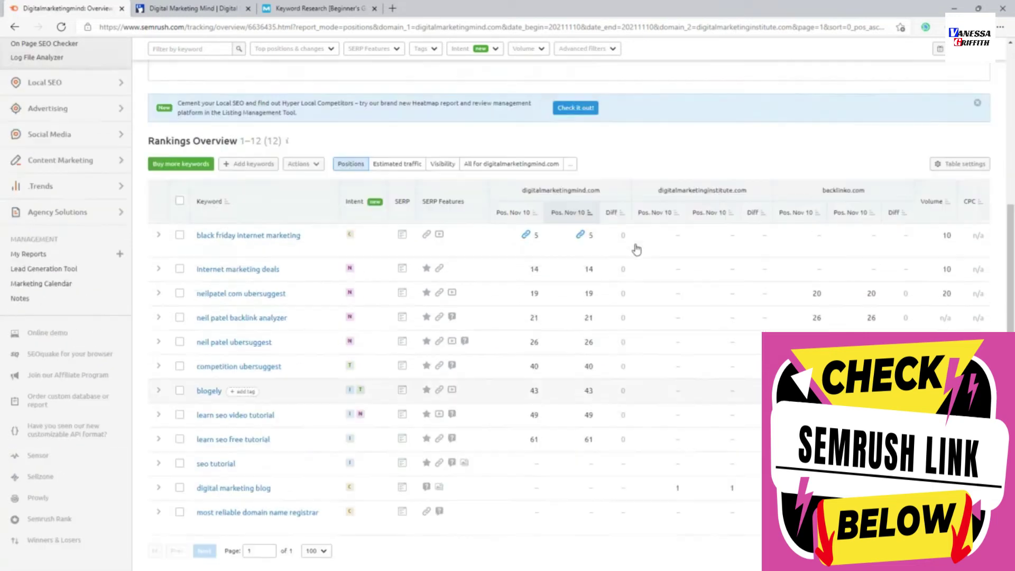
{"action": "scroll", "coordinate": [581, 243], "scroll_direction": "up", "scroll_amount": 1}
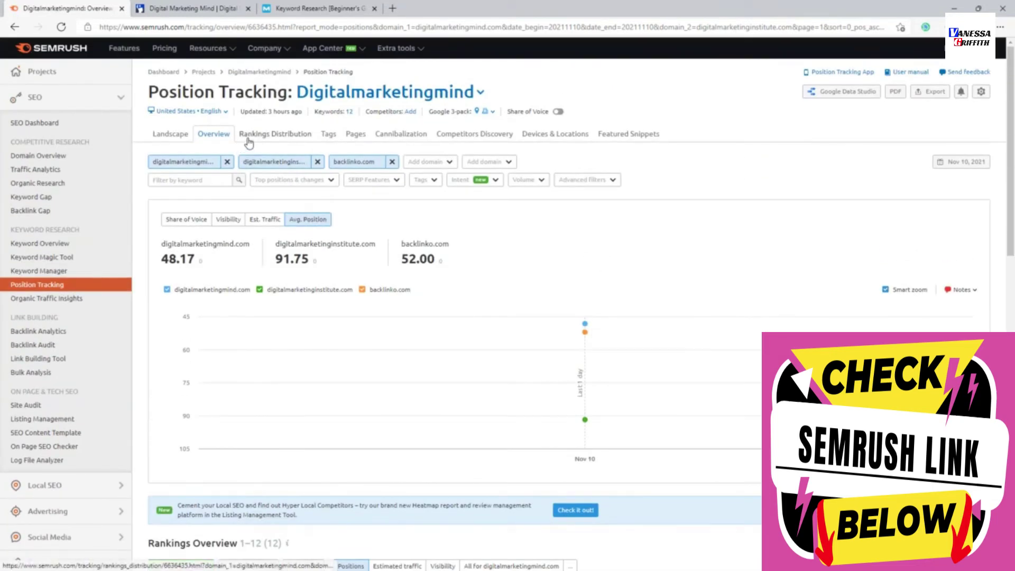
- Look over the Rankings Distribution report, then open the empty Tags report
{"action": "left_click", "coordinate": [249, 139]}
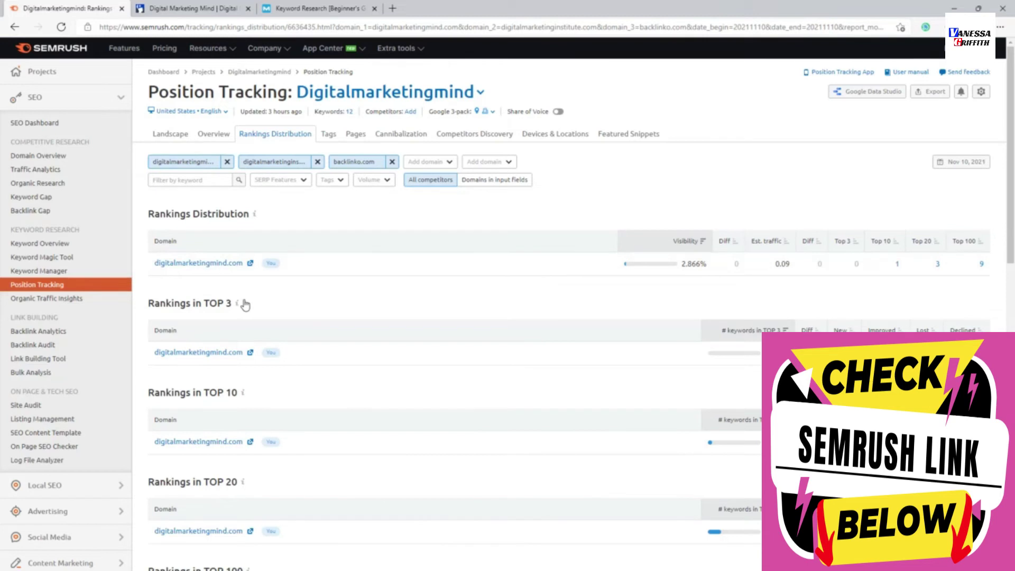
{"action": "scroll", "coordinate": [245, 305], "scroll_direction": "down", "scroll_amount": 5}
{"action": "mouse_move", "coordinate": [252, 338]}
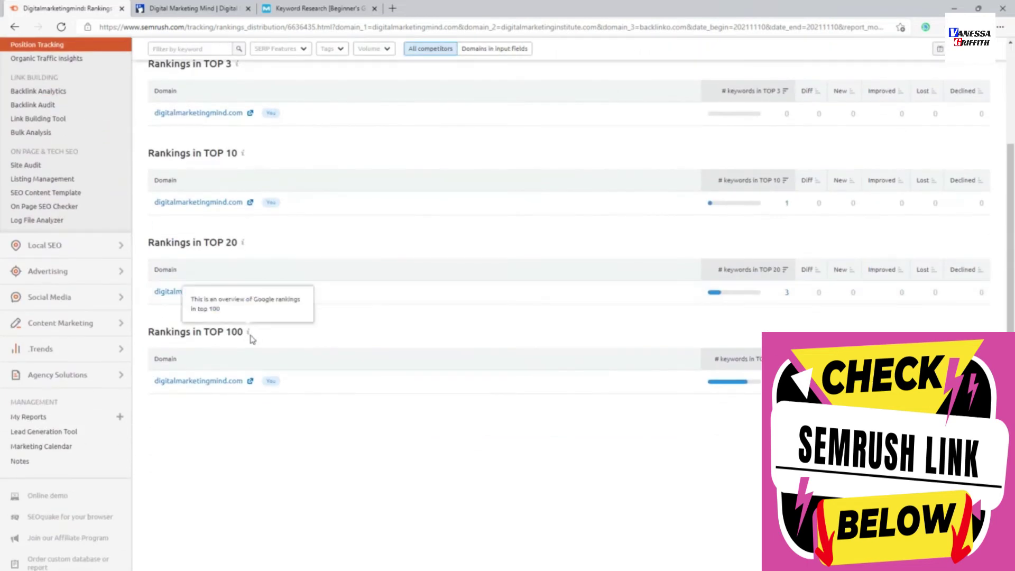
{"action": "scroll", "coordinate": [219, 404], "scroll_direction": "up", "scroll_amount": 3}
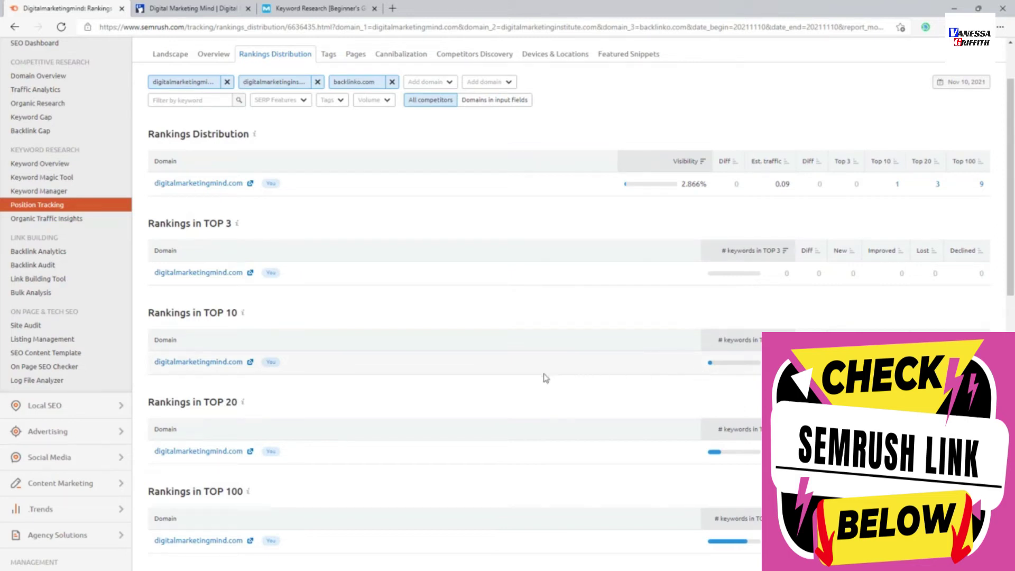
{"action": "scroll", "coordinate": [280, 301], "scroll_direction": "up", "scroll_amount": 2}
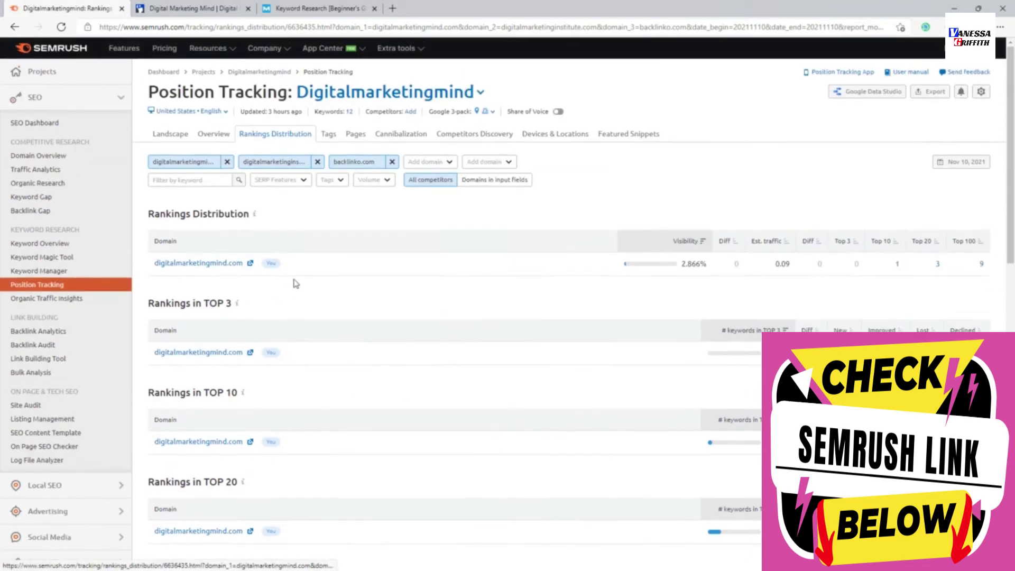
{"action": "left_click", "coordinate": [329, 134]}
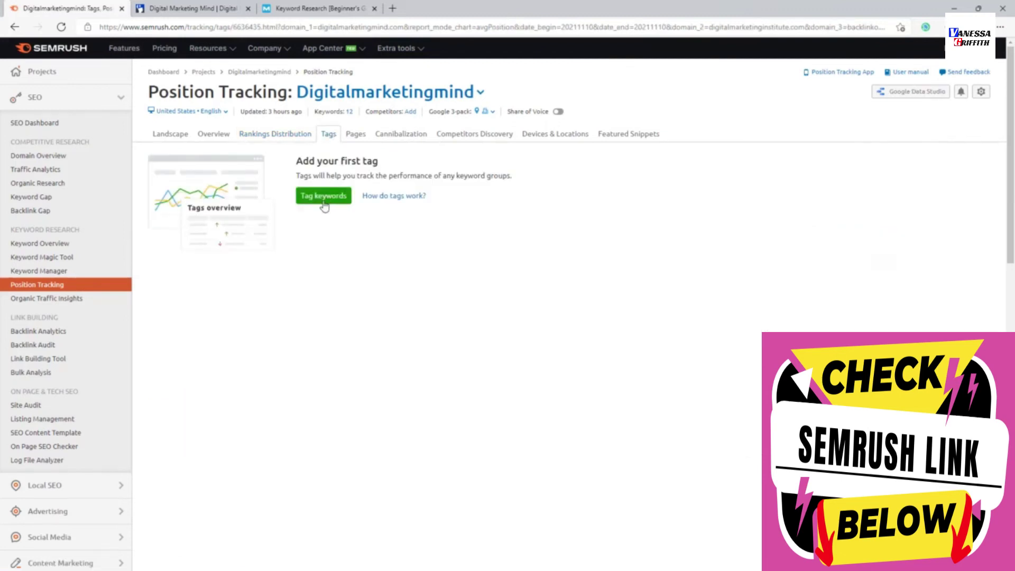
- Inspect the Pages report's keyword intent bars, then open the Cannibalization report showing 100% health
{"action": "left_click", "coordinate": [353, 142]}
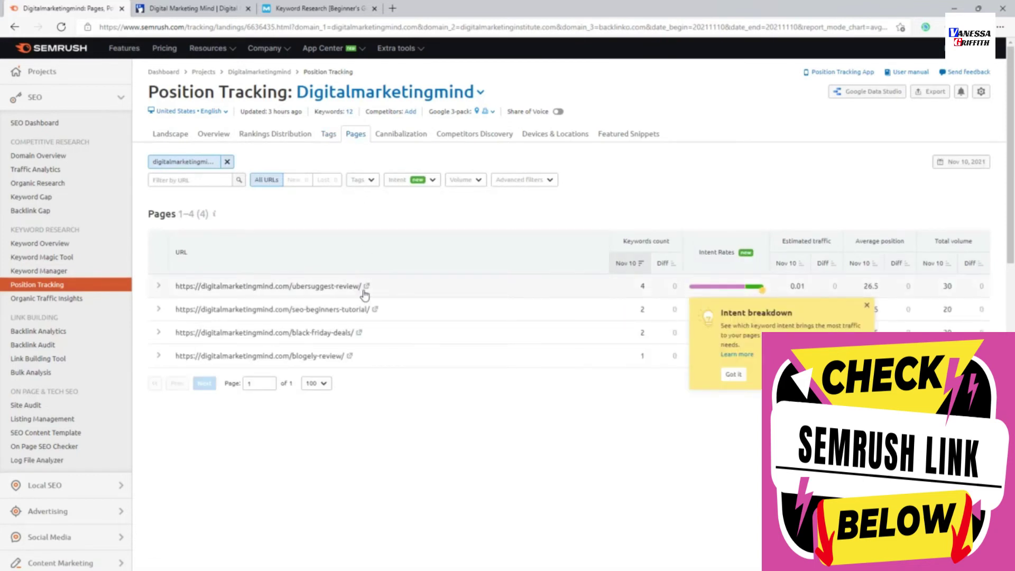
{"action": "left_click", "coordinate": [867, 307]}
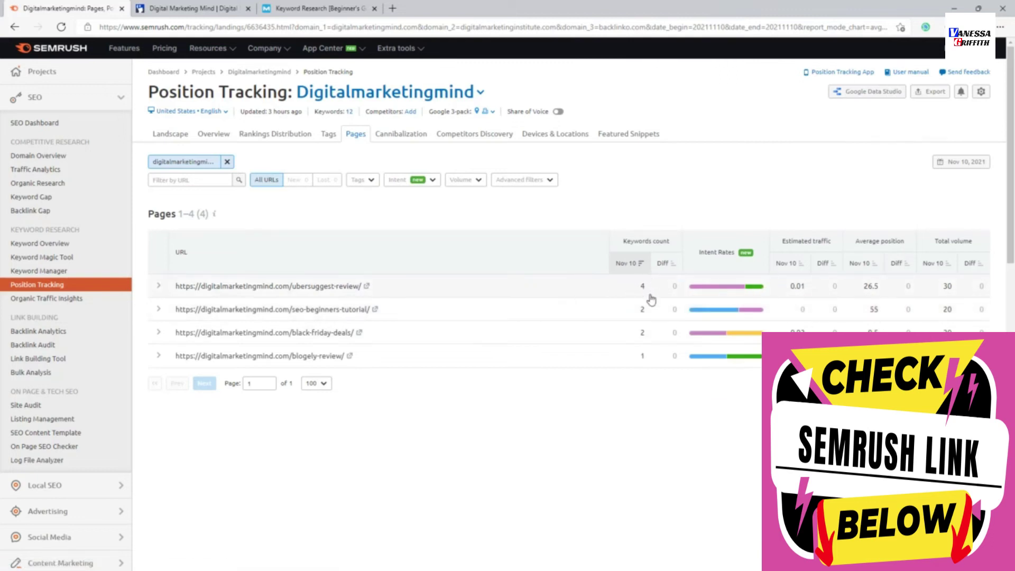
{"action": "mouse_move", "coordinate": [720, 293]}
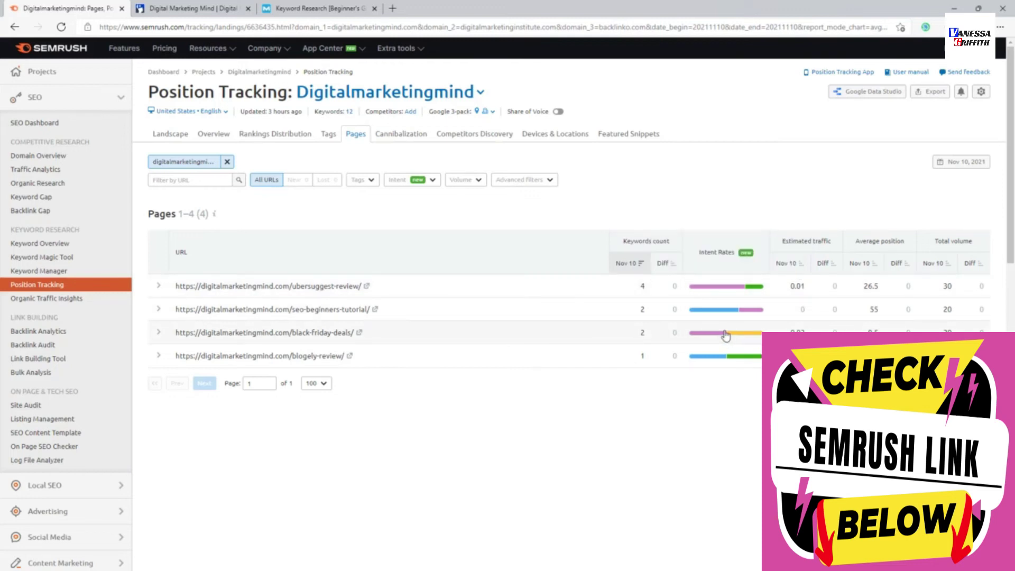
{"action": "mouse_move", "coordinate": [732, 339]}
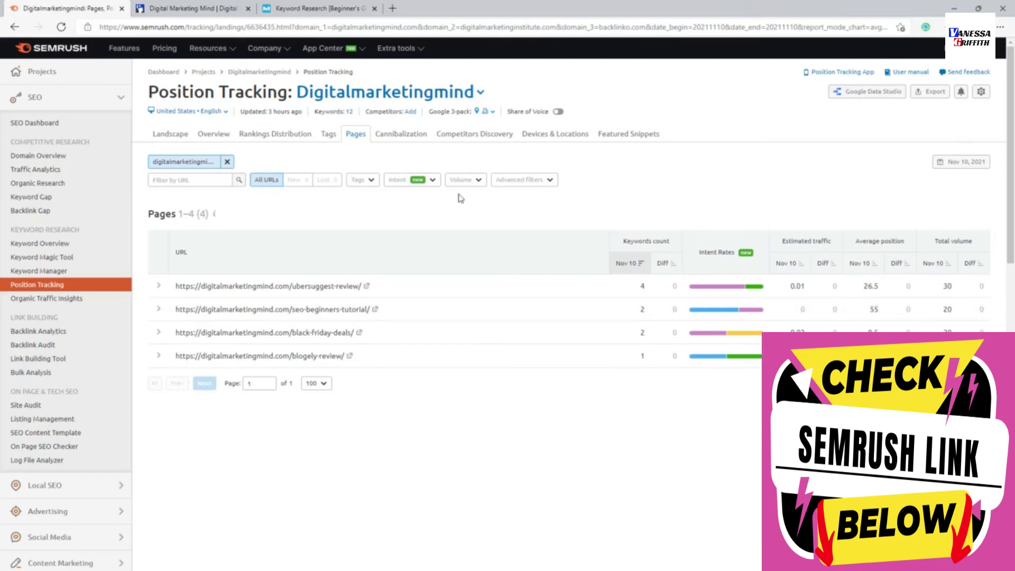
{"action": "left_click", "coordinate": [392, 138]}
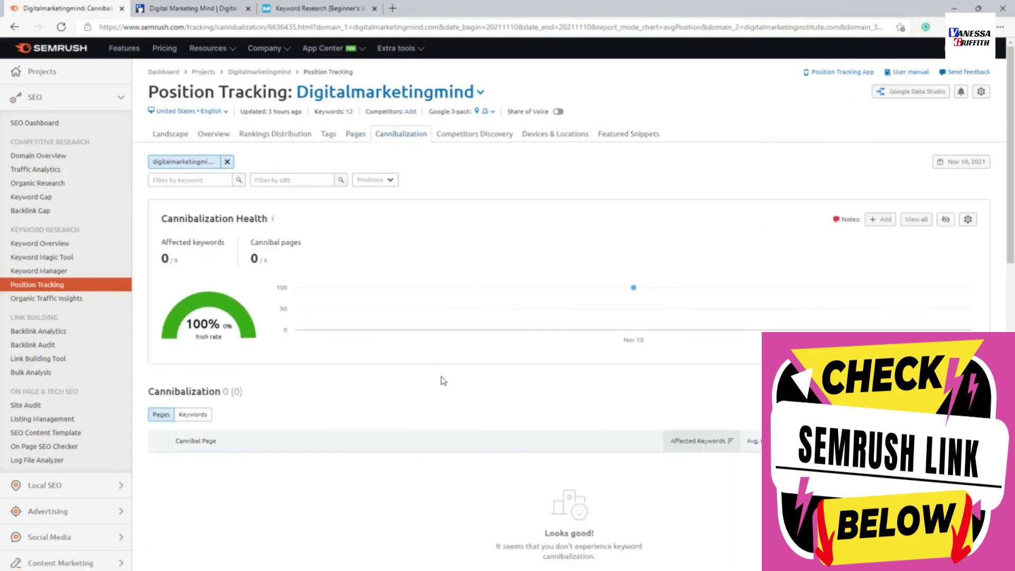
- Open Competitors Discovery and toggle the competition map to Winners & Losers and back to Competitors
{"action": "scroll", "coordinate": [438, 379], "scroll_direction": "down", "scroll_amount": 2}
{"action": "scroll", "coordinate": [438, 377], "scroll_direction": "up", "scroll_amount": 3}
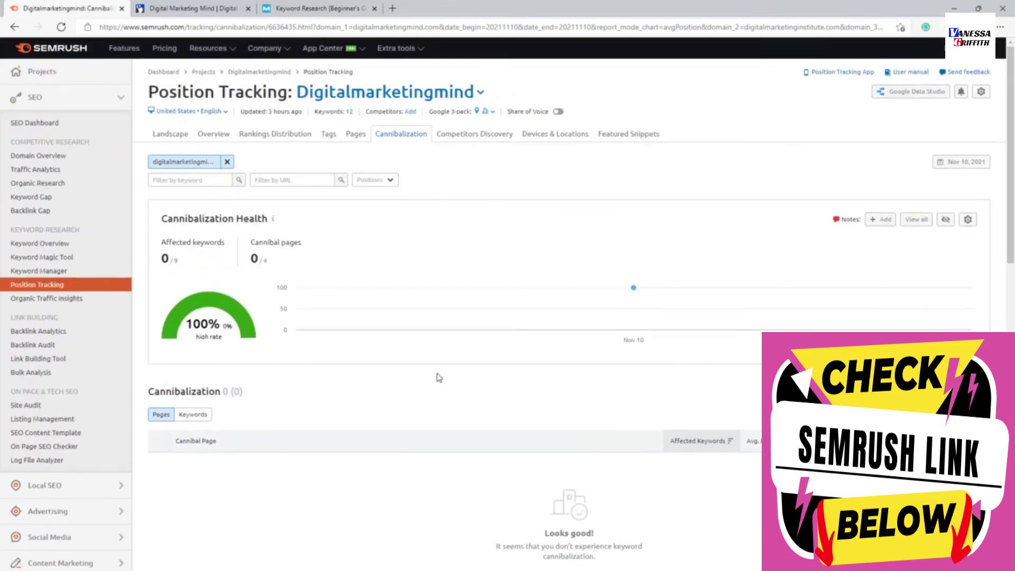
{"action": "left_click", "coordinate": [495, 138]}
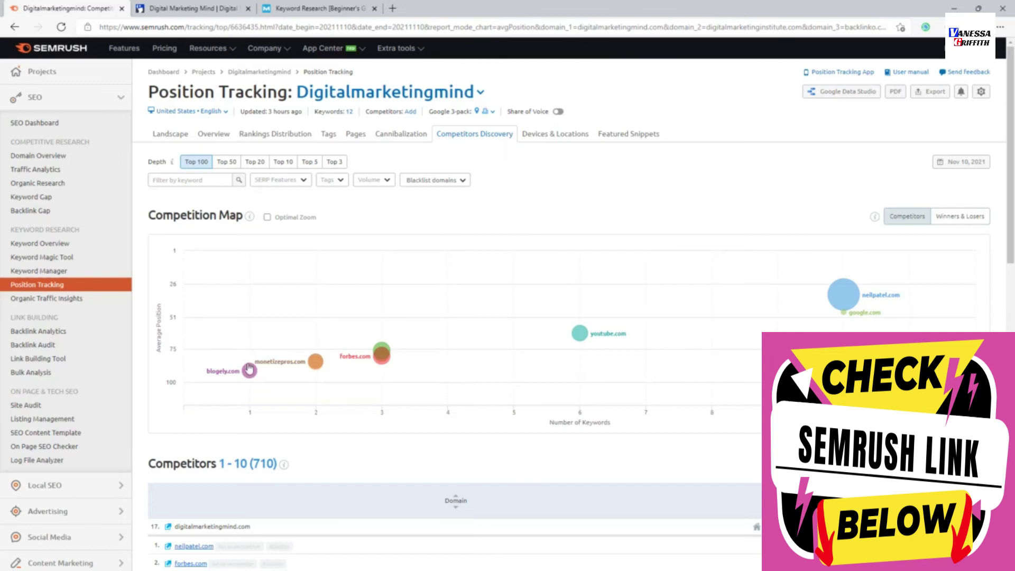
{"action": "mouse_move", "coordinate": [247, 373]}
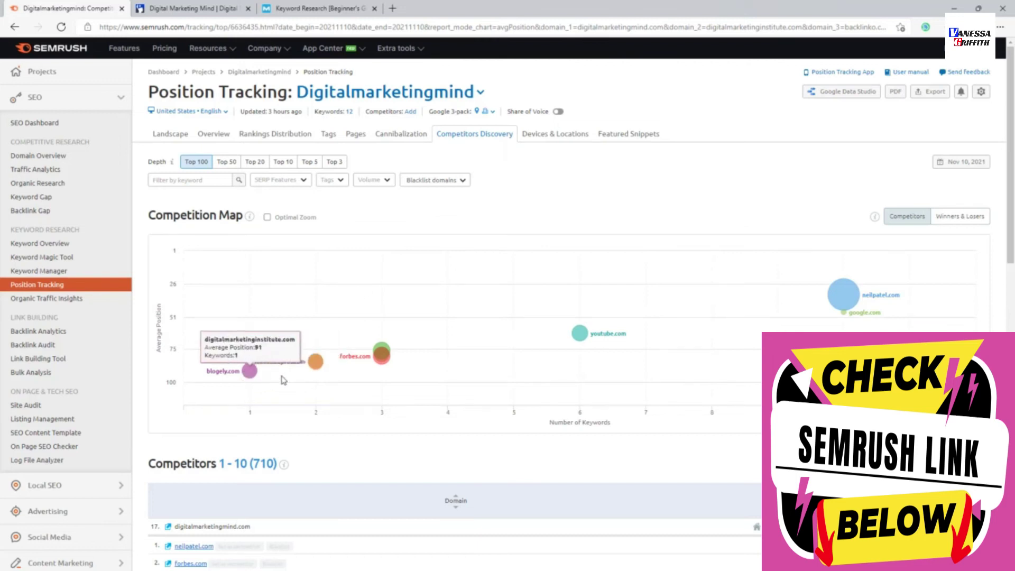
{"action": "mouse_move", "coordinate": [846, 296]}
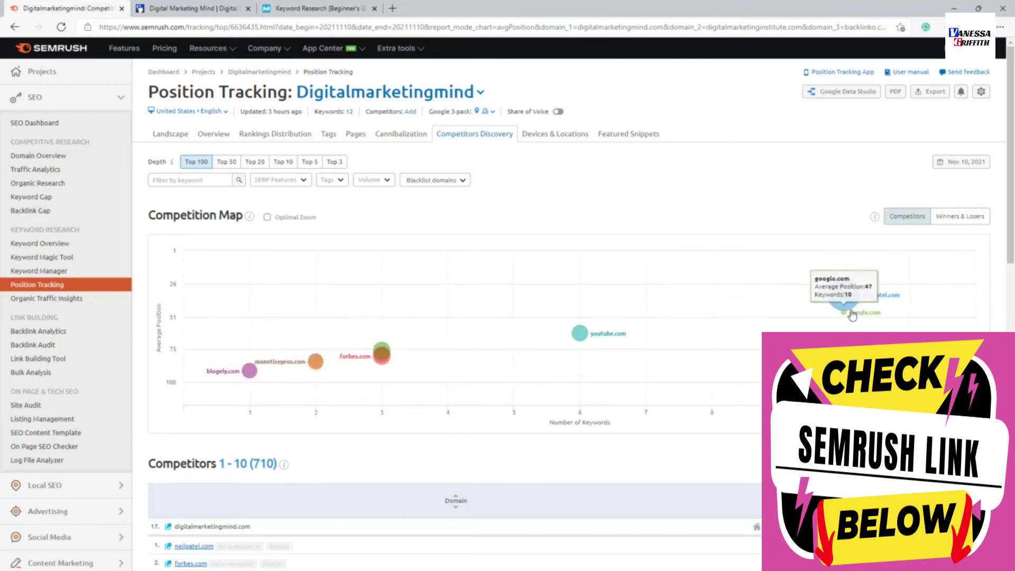
{"action": "left_click", "coordinate": [959, 217]}
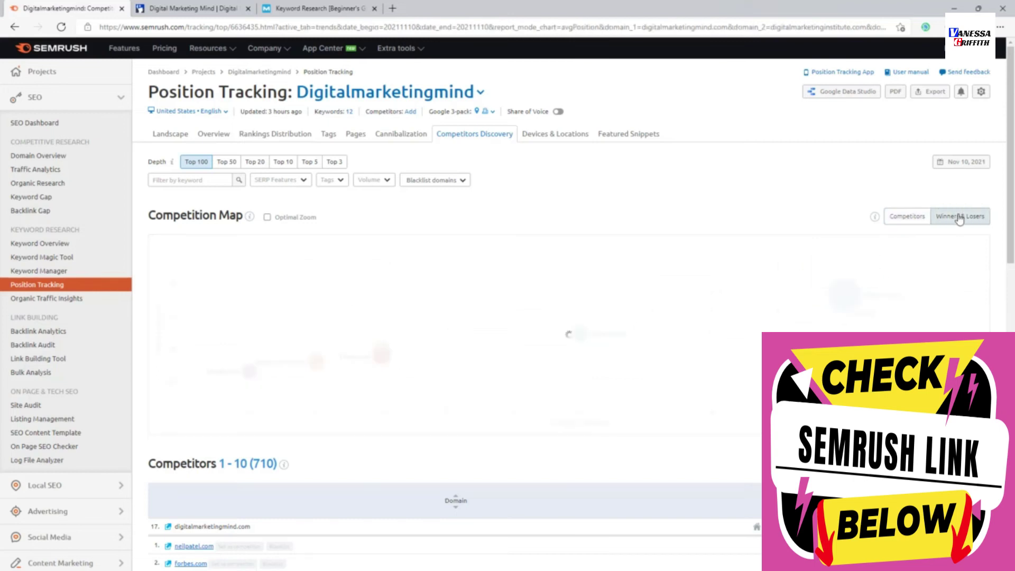
{"action": "left_click", "coordinate": [907, 218]}
{"action": "scroll", "coordinate": [491, 280], "scroll_direction": "down", "scroll_amount": 5}
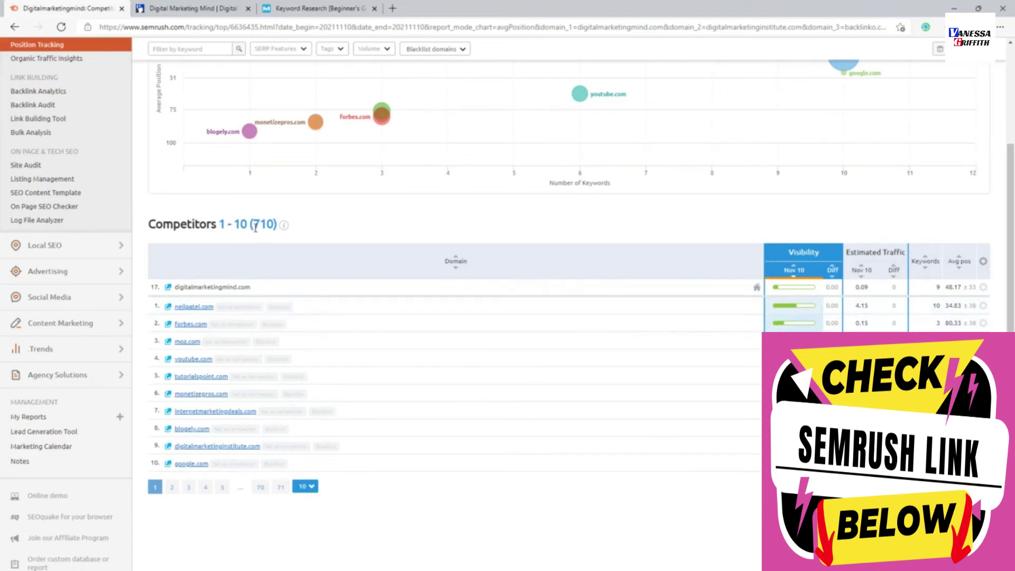
- Set neilpatel.com, top of the 710 discovered competitors, as a tracked competitor
{"action": "left_click_drag", "start_coordinate": [255, 227], "coordinate": [273, 224]}
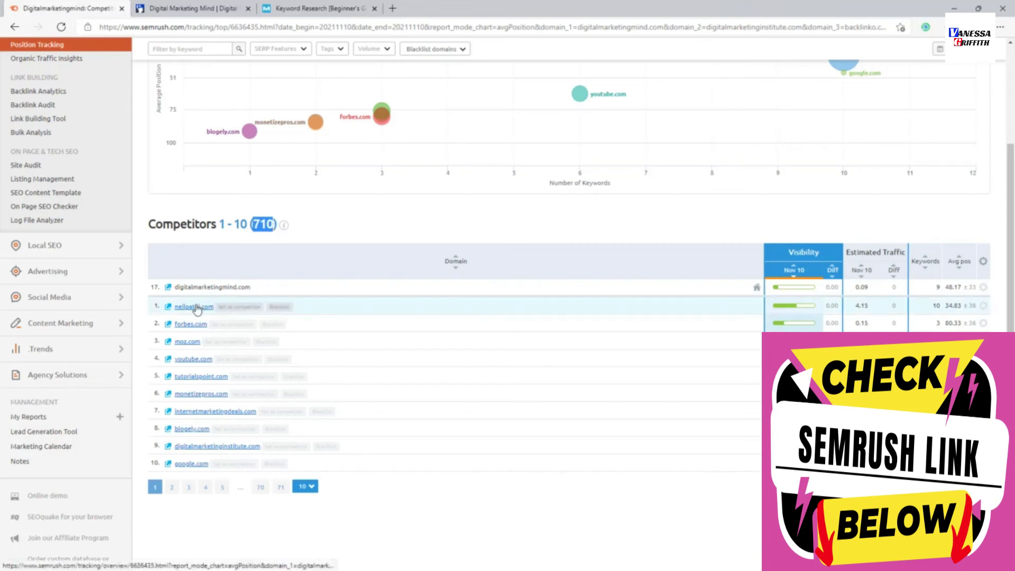
{"action": "left_click", "coordinate": [242, 312]}
{"action": "scroll", "coordinate": [242, 313], "scroll_direction": "up", "scroll_amount": 3}
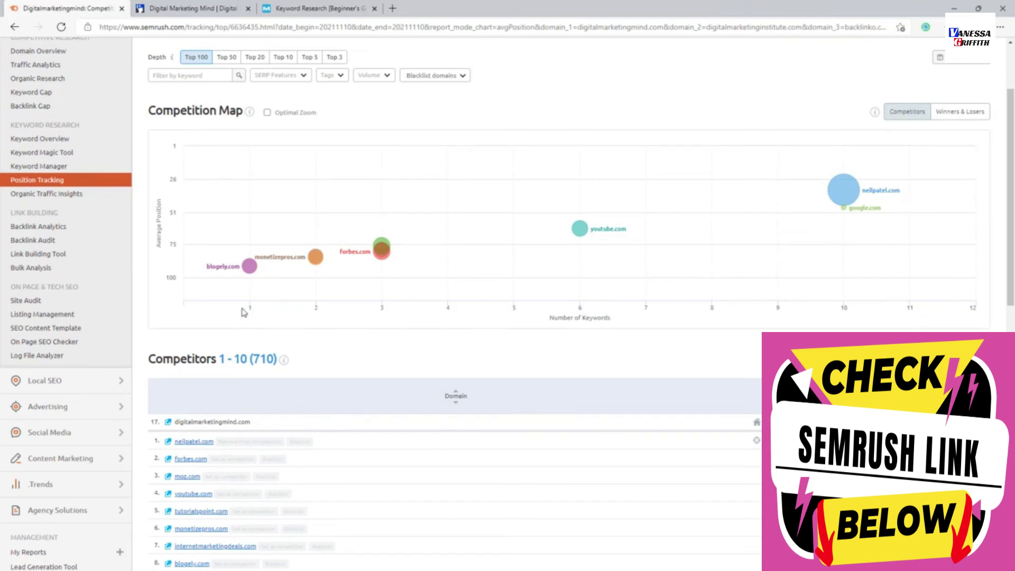
{"action": "scroll", "coordinate": [242, 313], "scroll_direction": "up", "scroll_amount": 2}
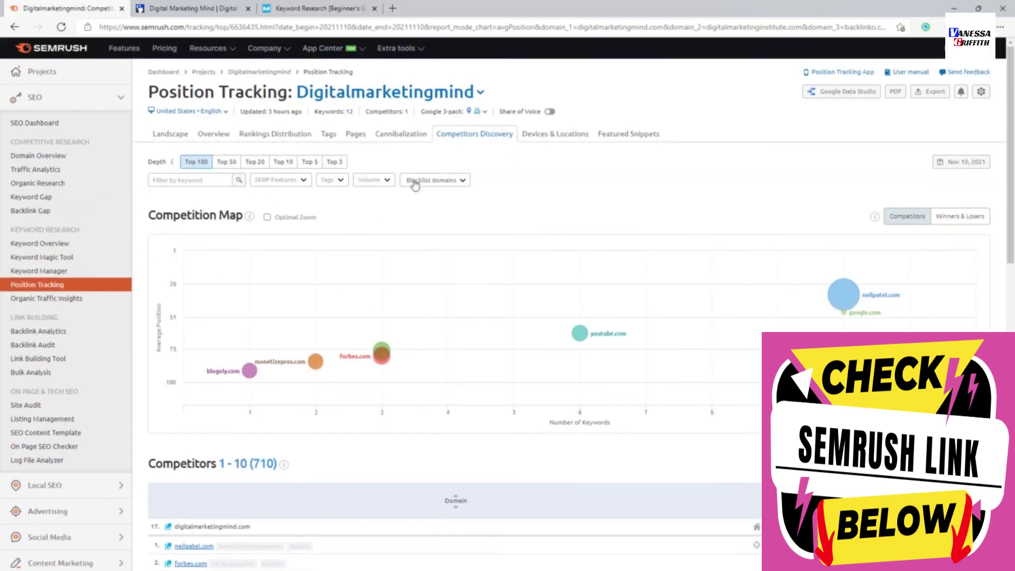
- In Devices & Locations, add a new tracking target set to mobile devices
{"action": "left_click", "coordinate": [563, 137]}
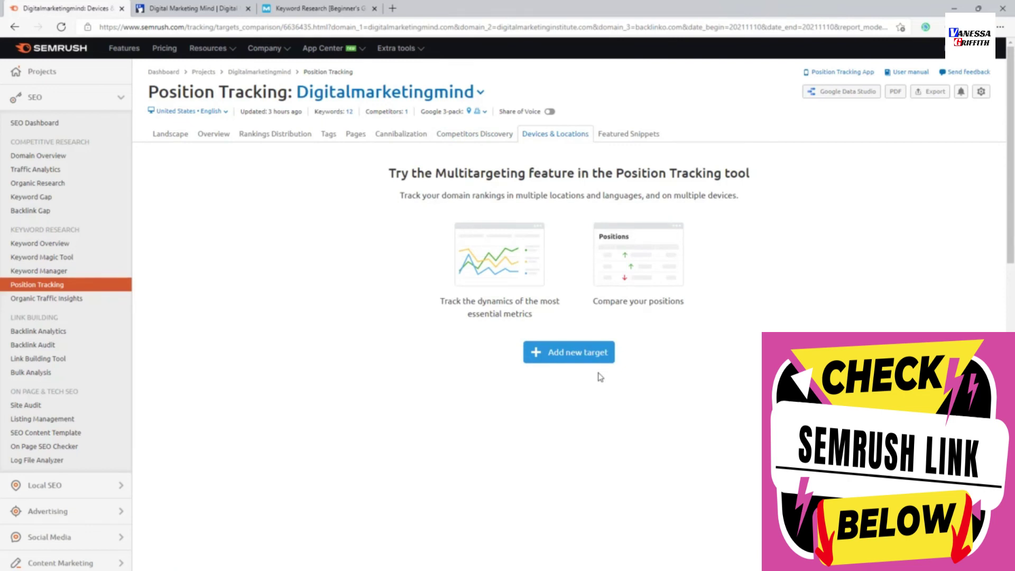
{"action": "left_click", "coordinate": [575, 358]}
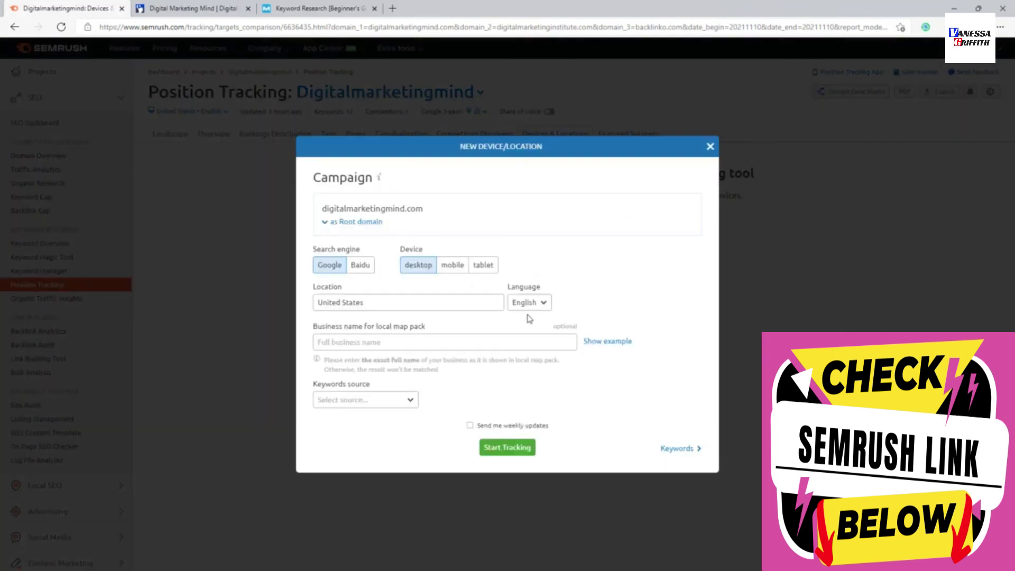
{"action": "left_click", "coordinate": [451, 267]}
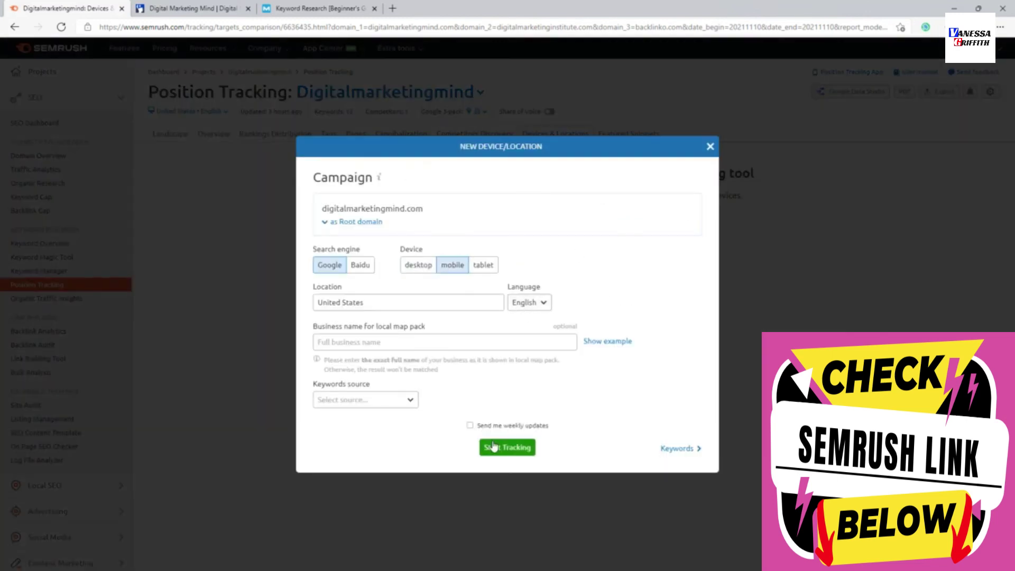
{"action": "left_click", "coordinate": [494, 446]}
- Add the keyword 'seo' from the Semrush source to the project and start tracking
{"action": "left_click", "coordinate": [366, 402]}
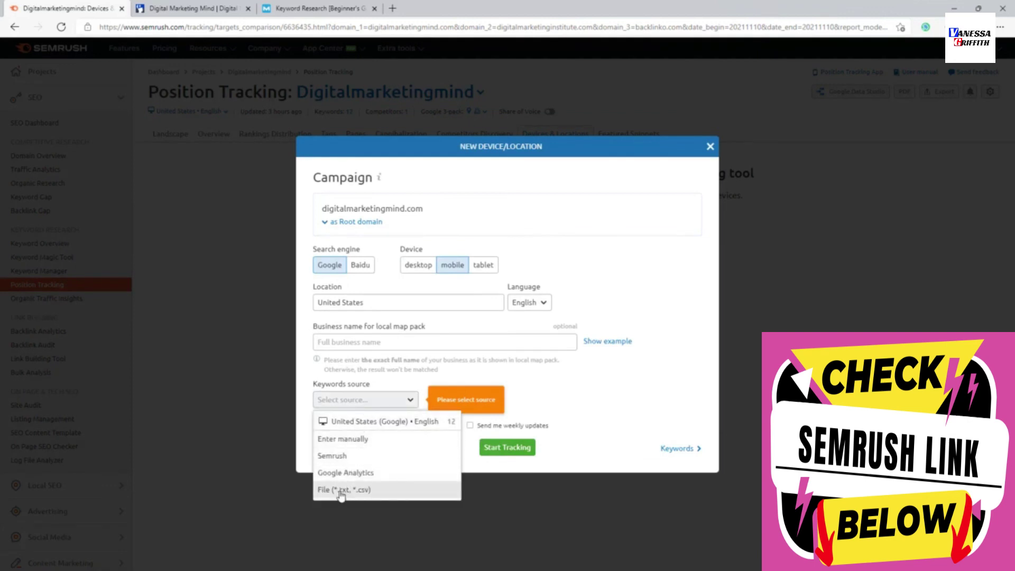
{"action": "left_click", "coordinate": [349, 457]}
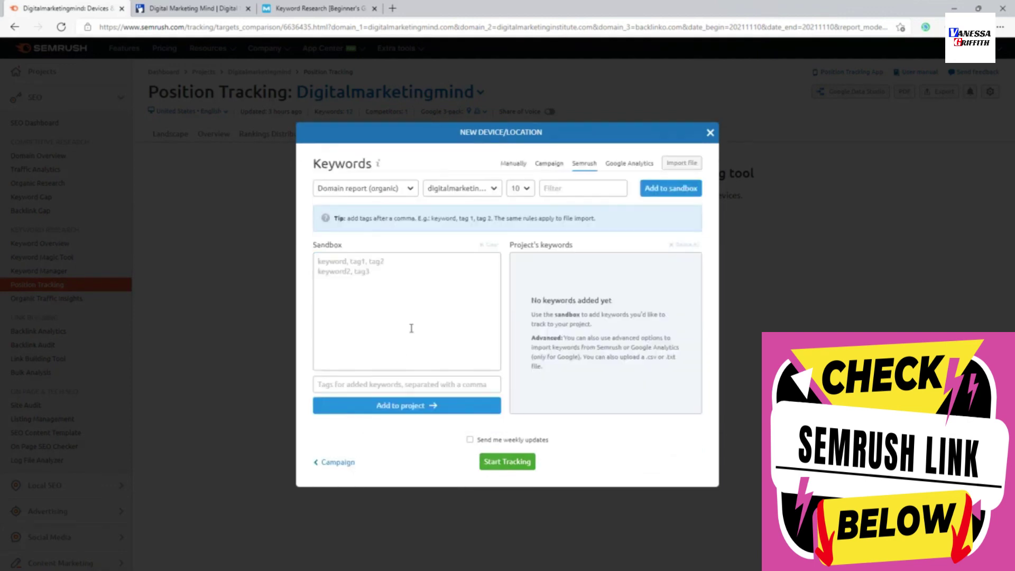
{"action": "left_click", "coordinate": [404, 275]}
{"action": "type", "text": "seo"}
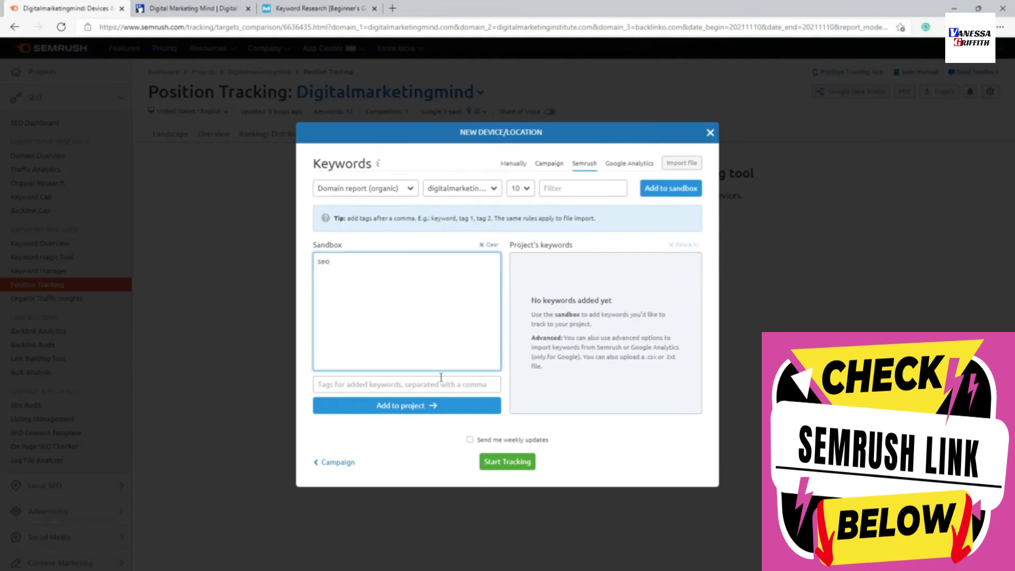
{"action": "left_click", "coordinate": [514, 464]}
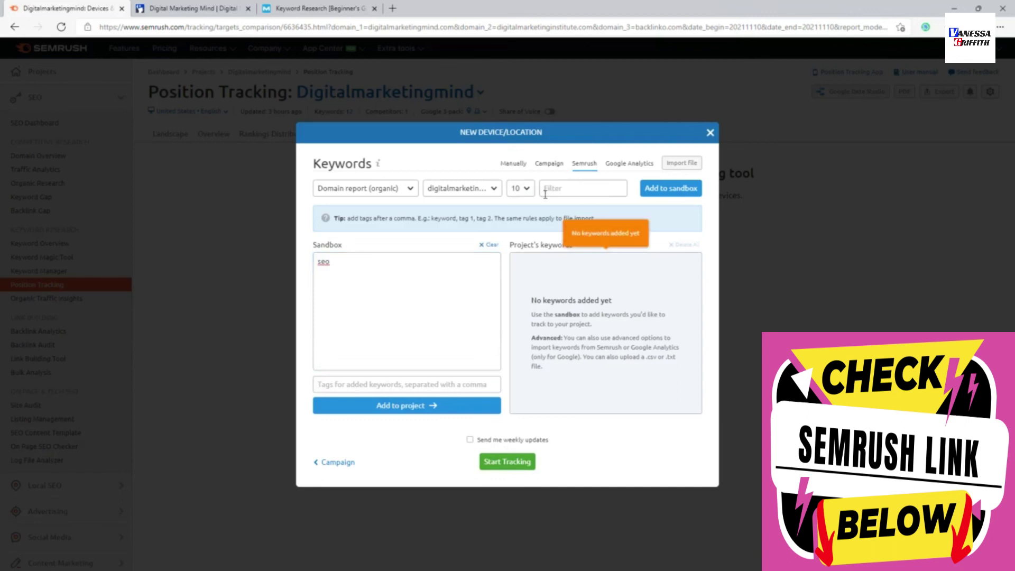
{"action": "left_click", "coordinate": [386, 406]}
{"action": "left_click", "coordinate": [499, 451]}
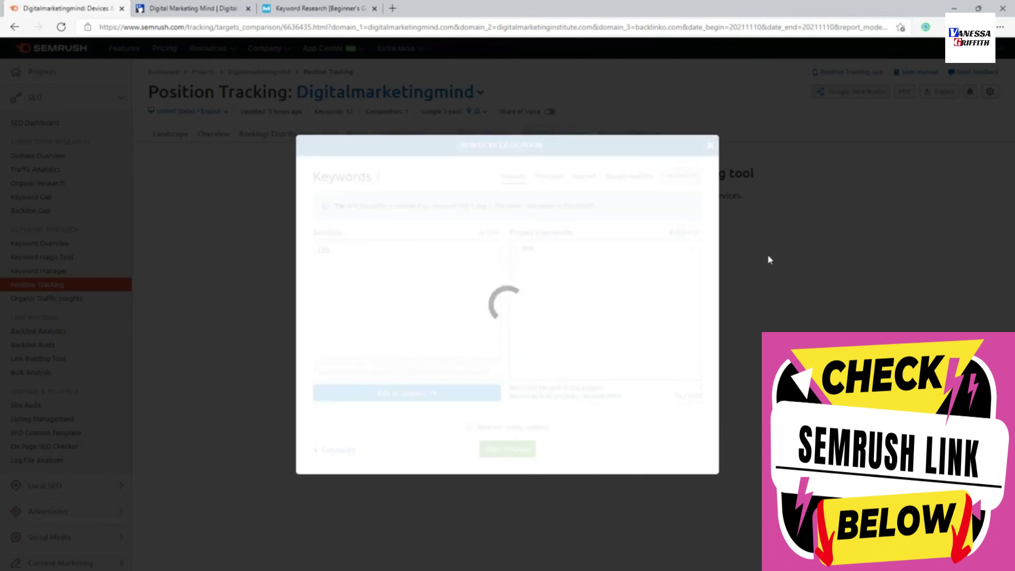
- Verify the mobile target shows Collecting data, then return to Overview comparing neilpatel.com and backlinko.com
{"action": "left_click", "coordinate": [708, 147]}
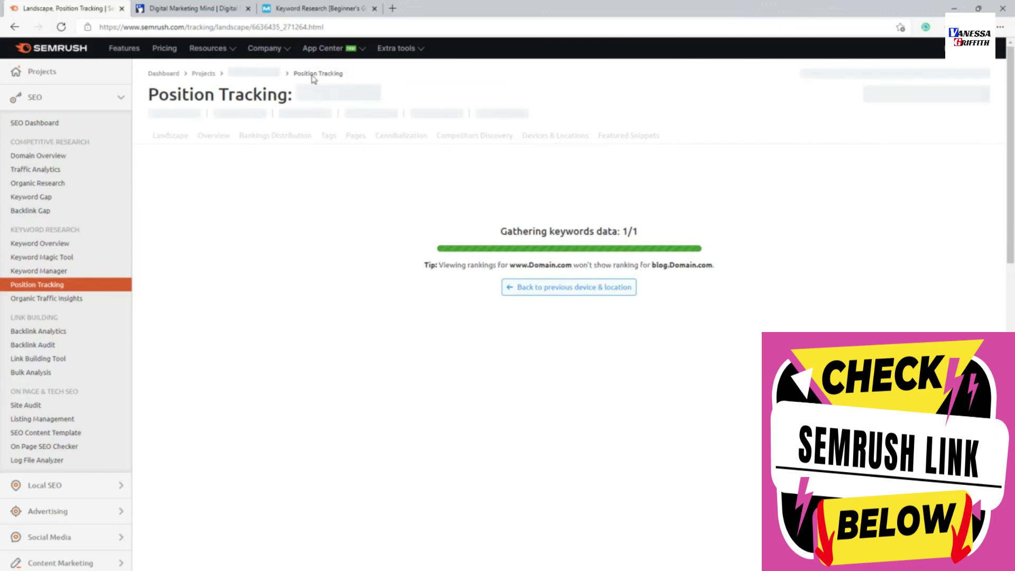
{"action": "left_click", "coordinate": [195, 185]}
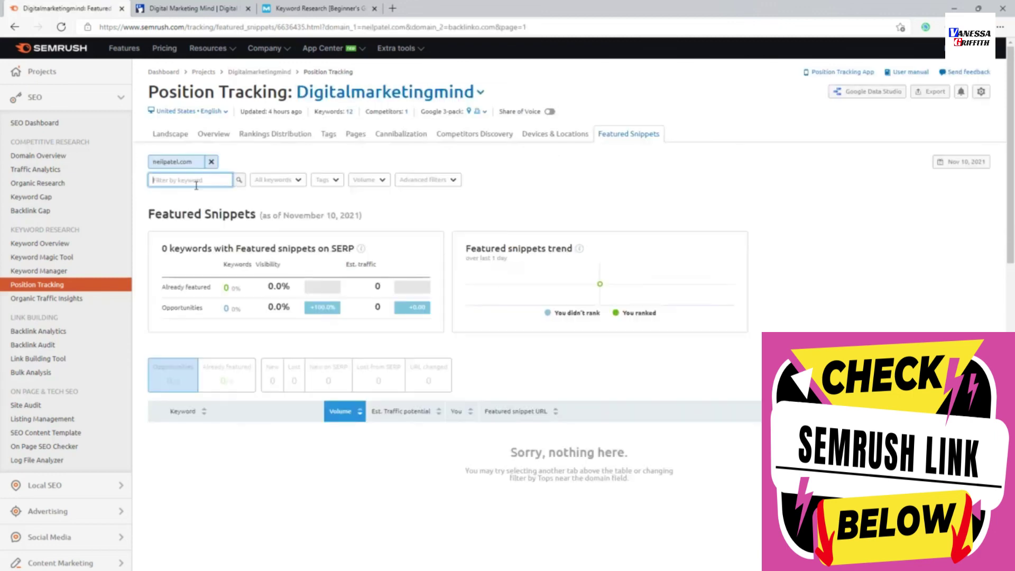
{"action": "left_click", "coordinate": [581, 138]}
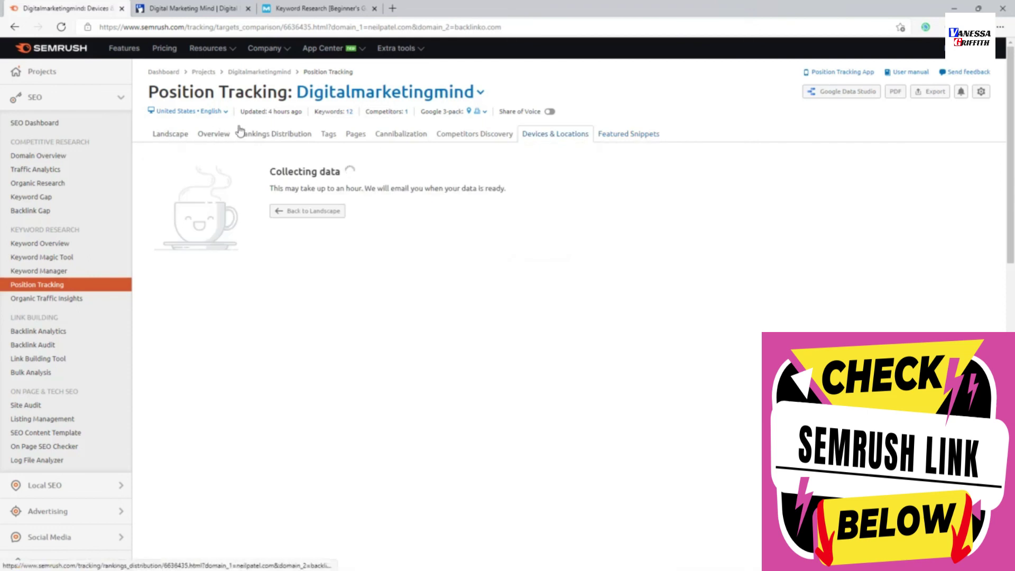
{"action": "left_click", "coordinate": [166, 139]}
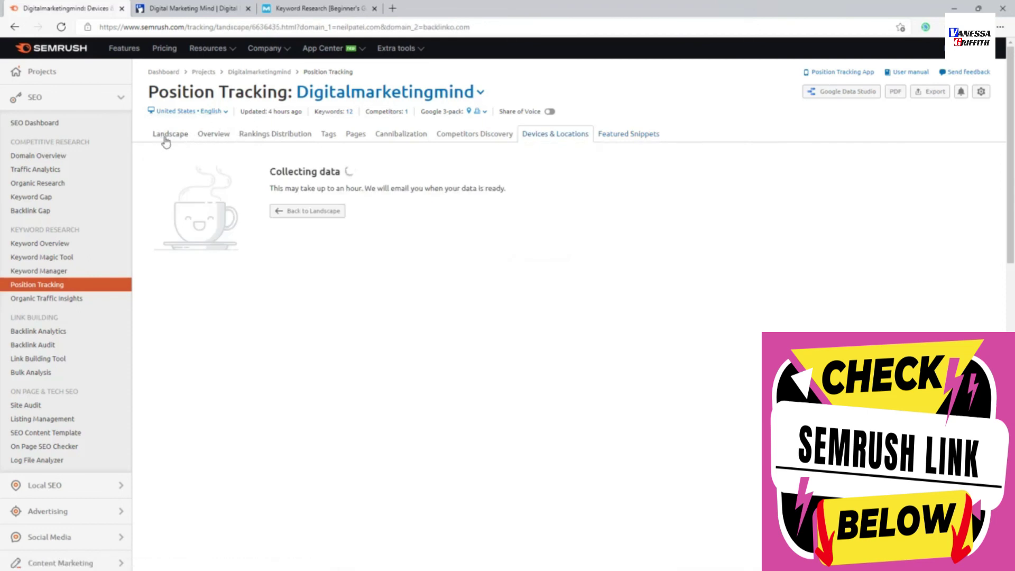
{"action": "left_click", "coordinate": [214, 136]}
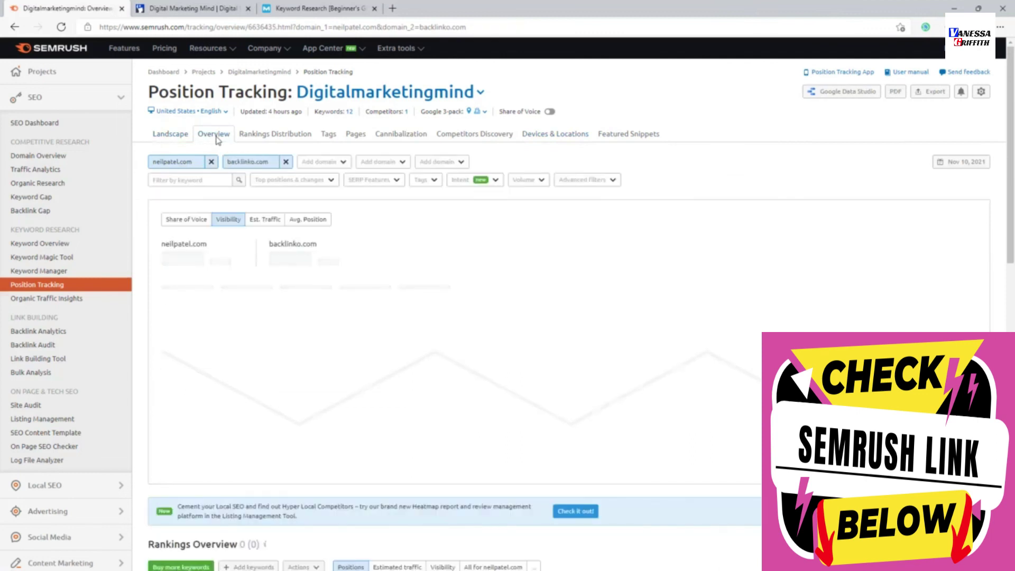